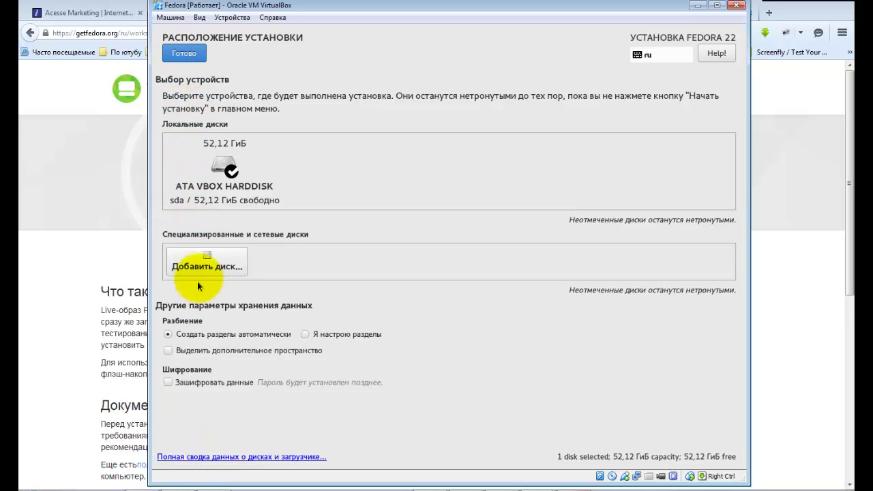
Confirm the selected installation disk and begin installing Fedora 22.
{"action": "left_click", "coordinate": [178, 54]}
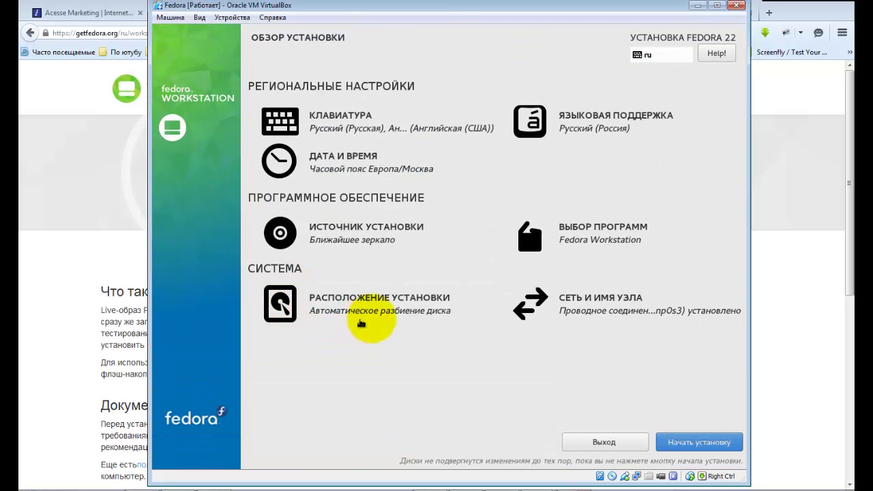
{"action": "left_click", "coordinate": [696, 442]}
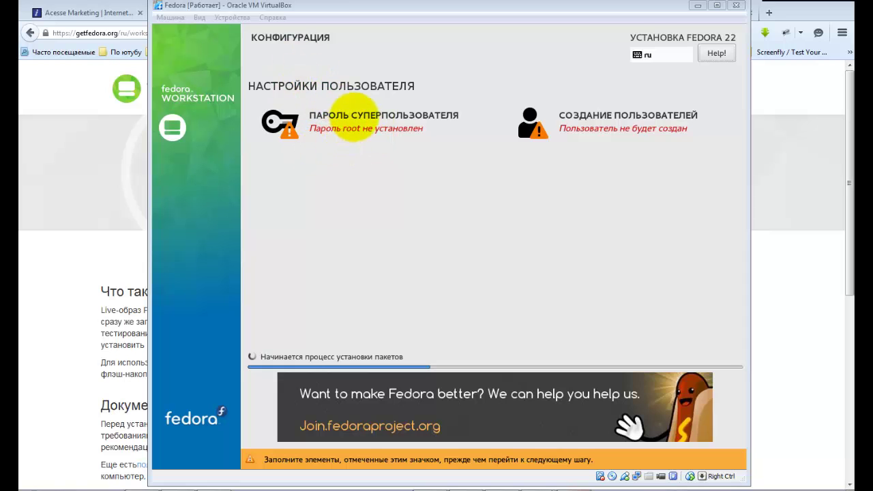
Enter and confirm a root password, accepting it despite the weak-password warning.
{"action": "left_click", "coordinate": [403, 119]}
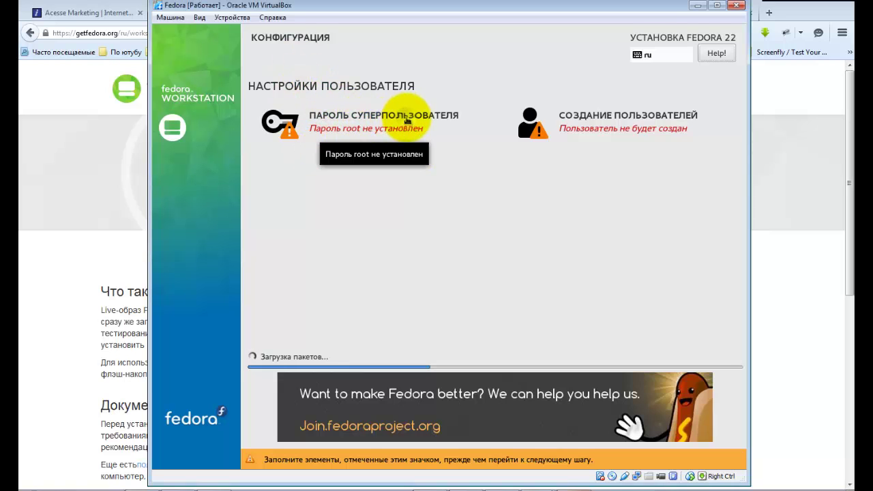
{"action": "left_click", "coordinate": [406, 120]}
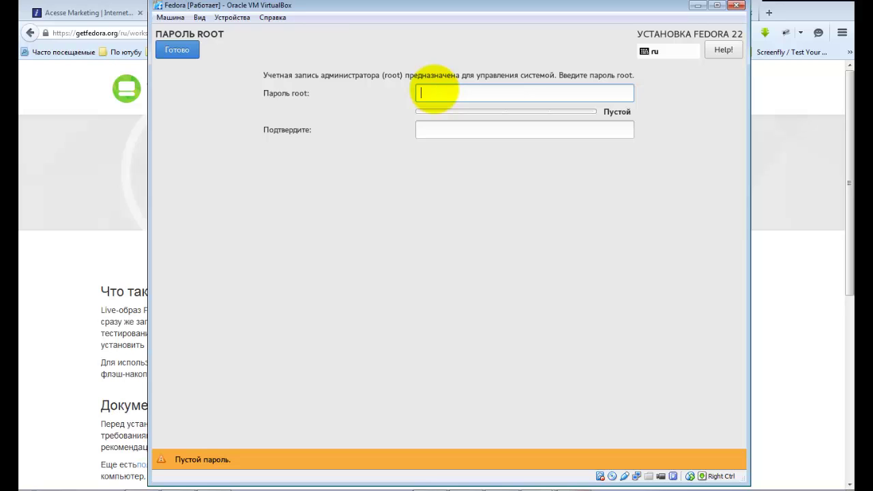
{"action": "type", "text": "123"}
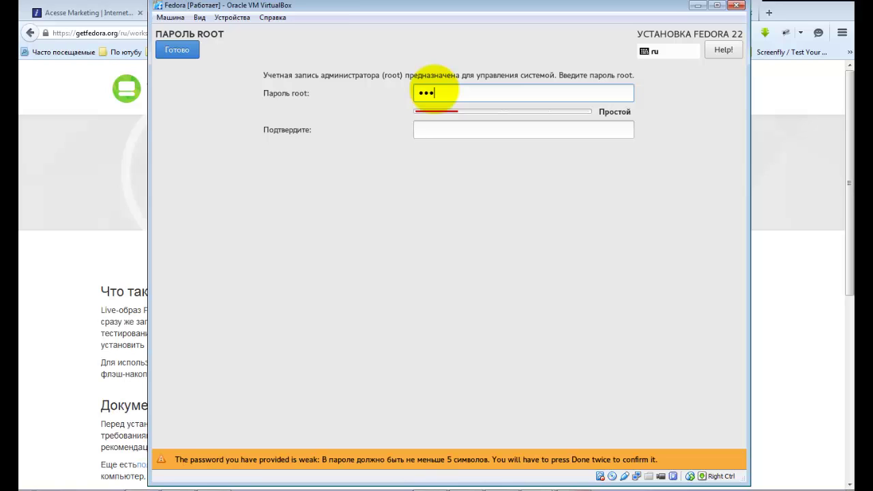
{"action": "key", "text": "BackSpace"}
{"action": "key", "text": "BackSpace"}
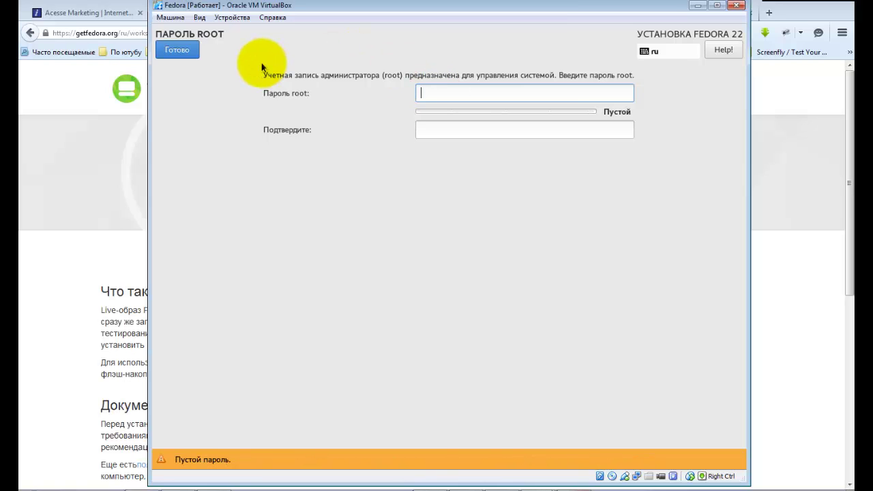
{"action": "type", "text": "1234"}
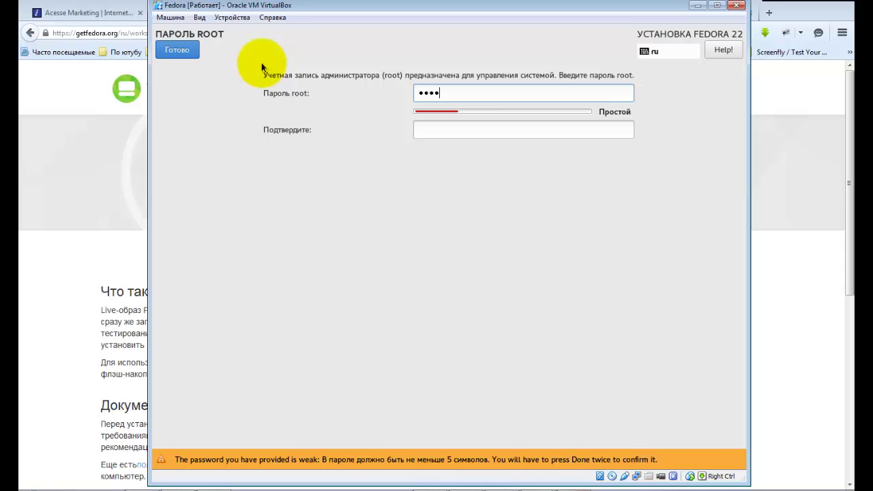
{"action": "type", "text": "56"}
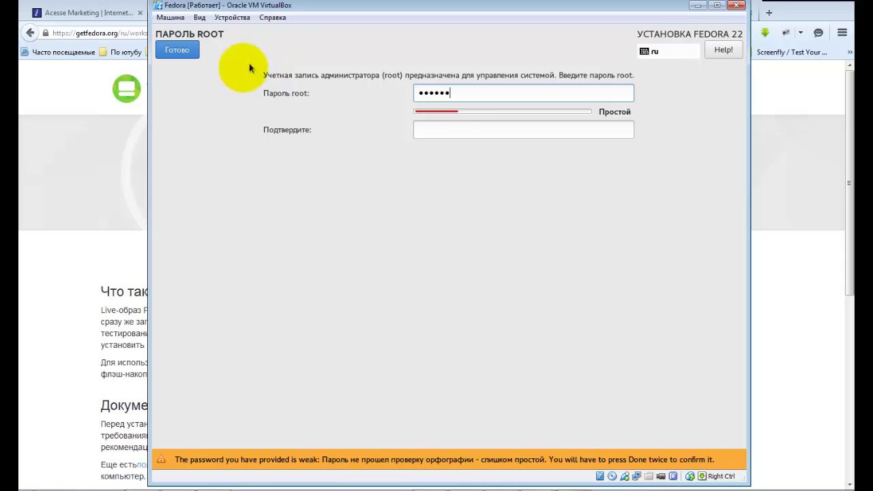
{"action": "left_click", "coordinate": [443, 130]}
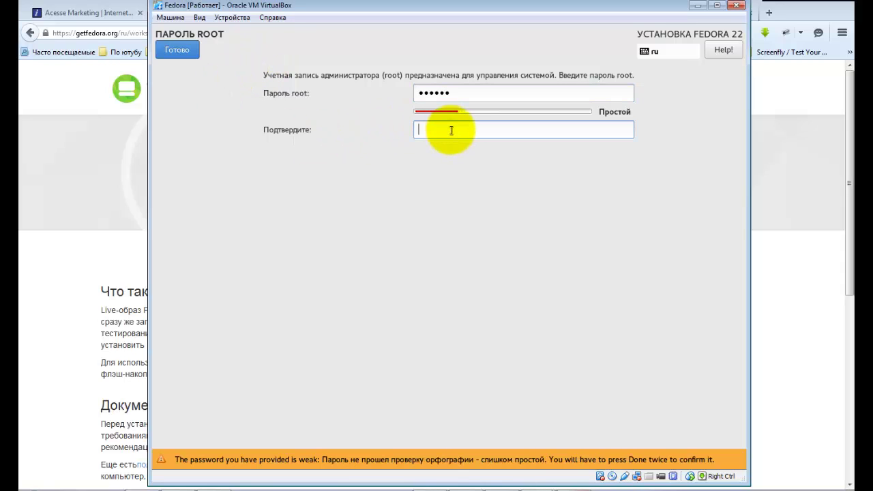
{"action": "type", "text": "123456"}
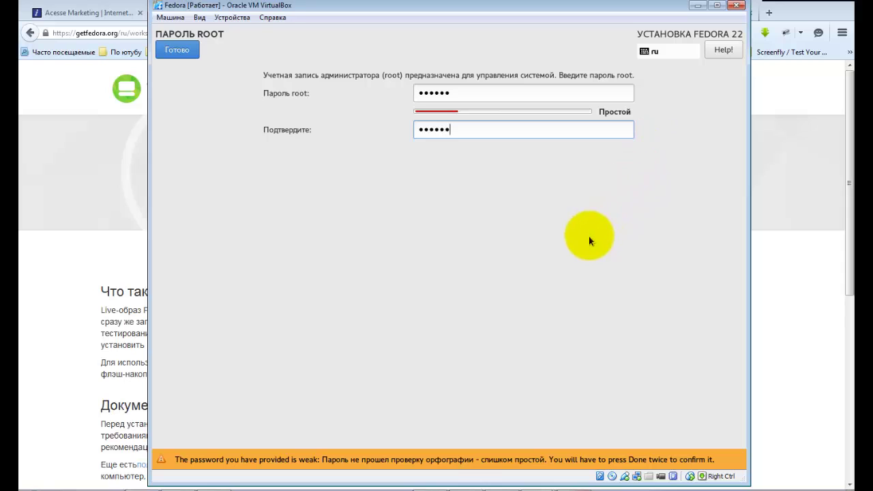
{"action": "left_click", "coordinate": [176, 51]}
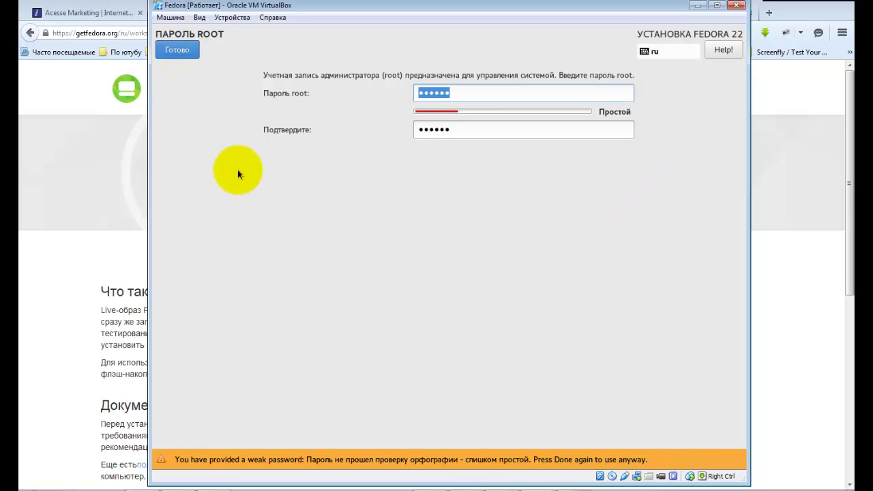
{"action": "left_click", "coordinate": [178, 50]}
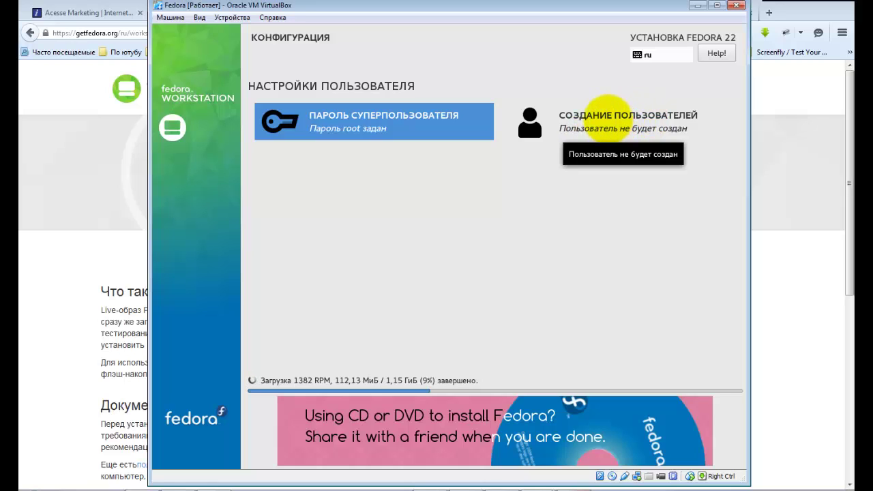
Create a user account with the user's name in English layout, with no password required.
{"action": "left_click", "coordinate": [608, 123]}
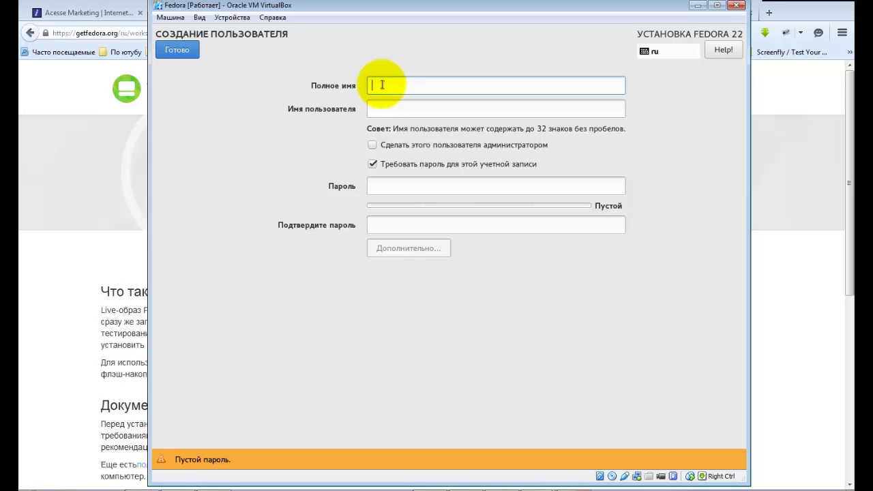
{"action": "type", "text": "ы"}
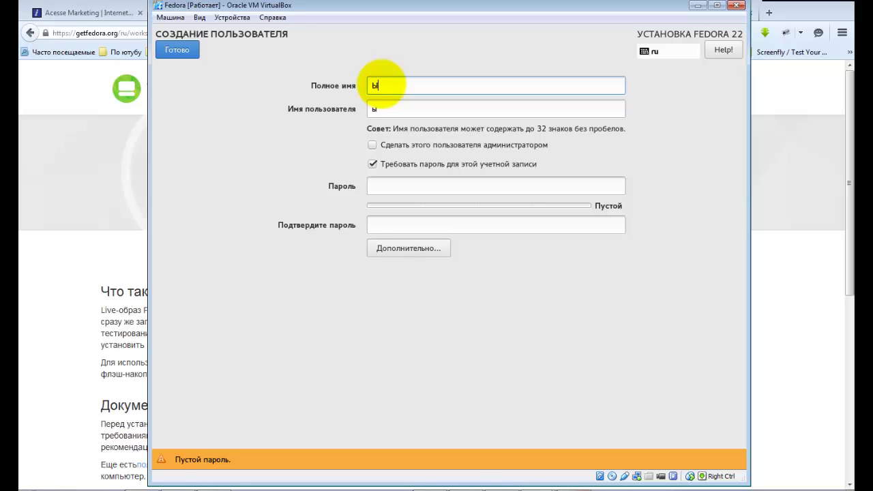
{"action": "key", "text": "BackSpace"}
{"action": "key", "text": "alt+shift"}
{"action": "type", "text": "sergey"}
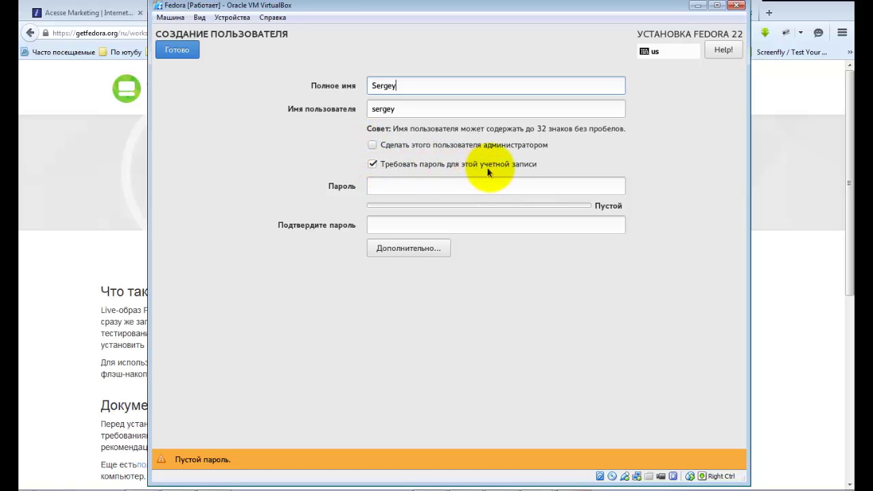
{"action": "left_click", "coordinate": [372, 164]}
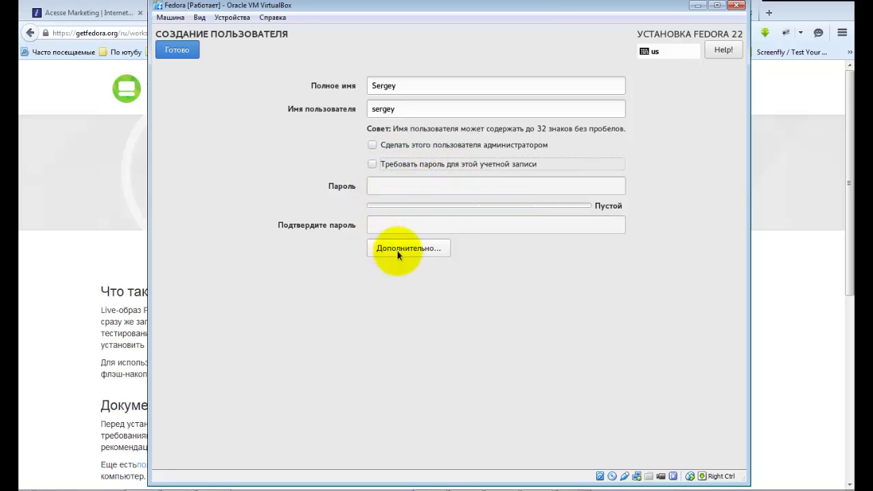
{"action": "left_click", "coordinate": [179, 52]}
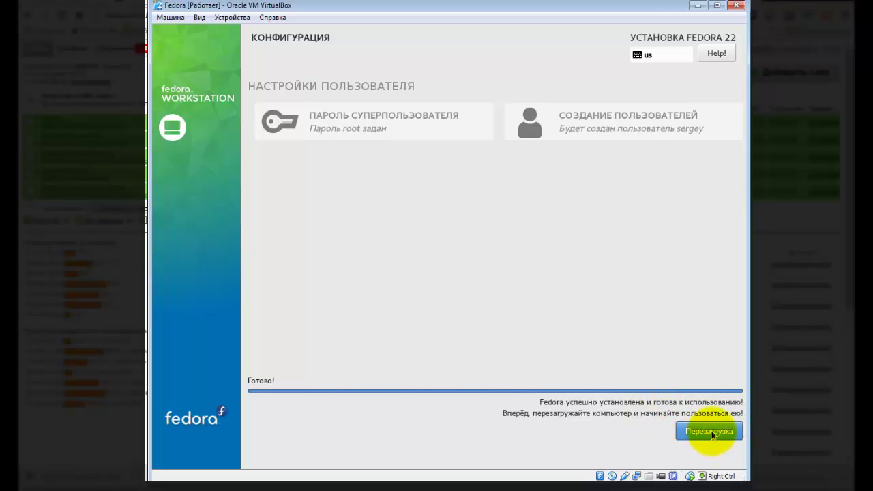
Reboot the VM in full screen and boot the first Fedora entry from the GRUB menu.
{"action": "left_click", "coordinate": [712, 433]}
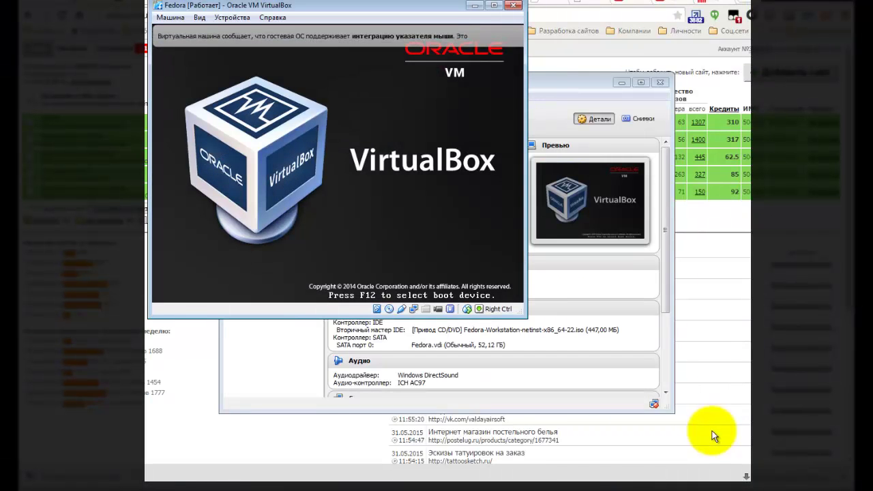
{"action": "key", "text": "Control_R+f"}
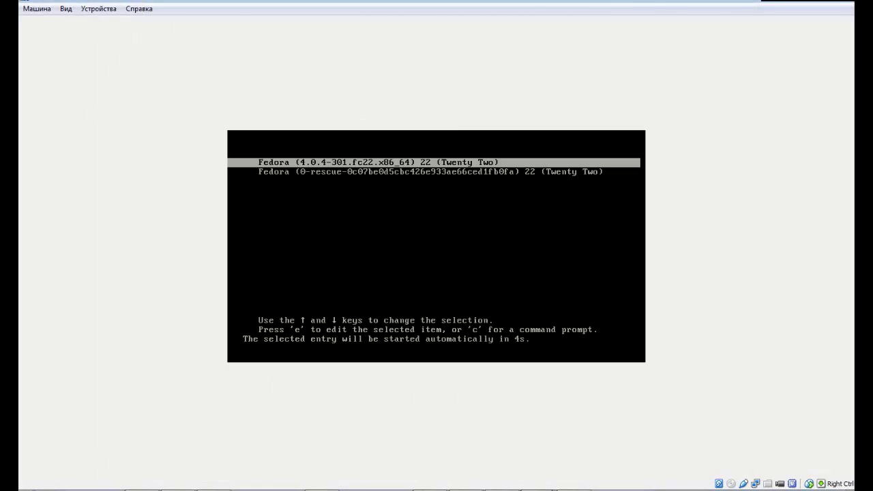
{"action": "key", "text": "Down"}
{"action": "key", "text": "Up"}
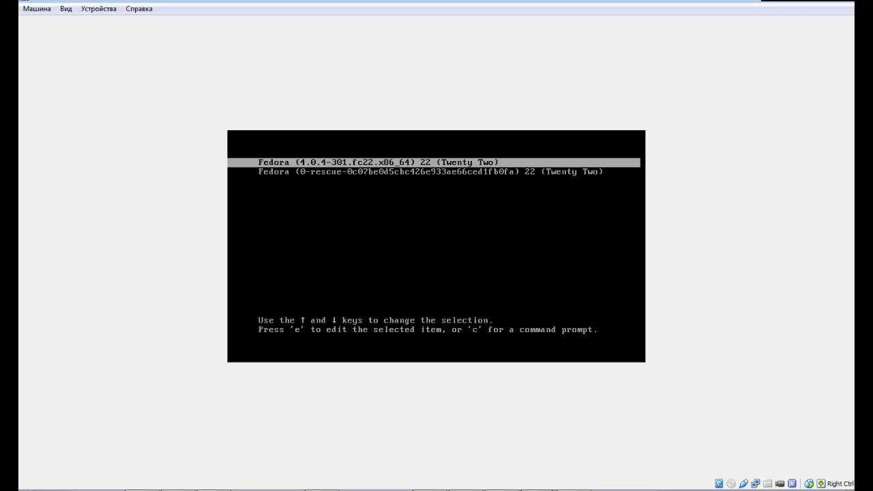
{"action": "key", "text": "Return"}
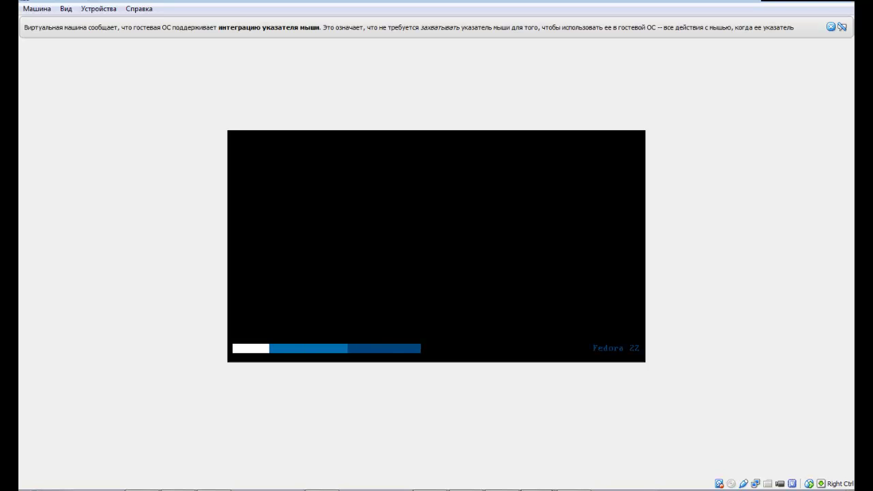
Dismiss the mouse-integration notice and log in as the newly created user.
{"action": "left_click", "coordinate": [832, 26]}
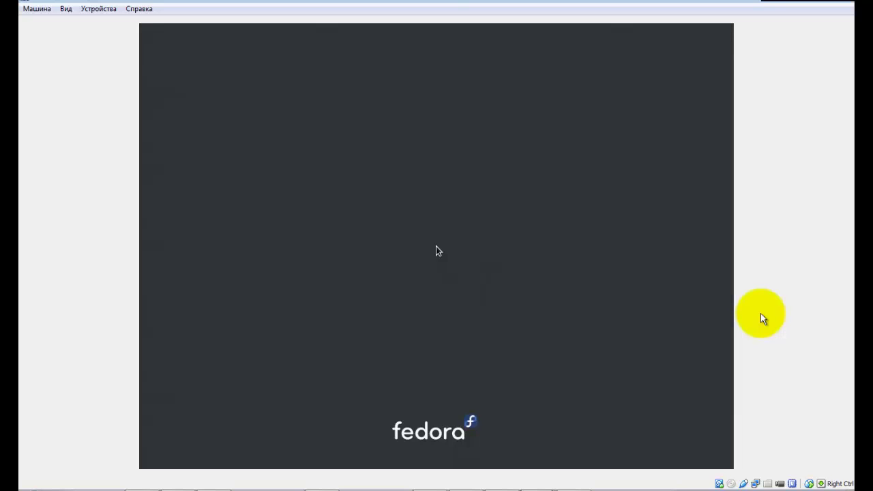
{"action": "left_click", "coordinate": [436, 236]}
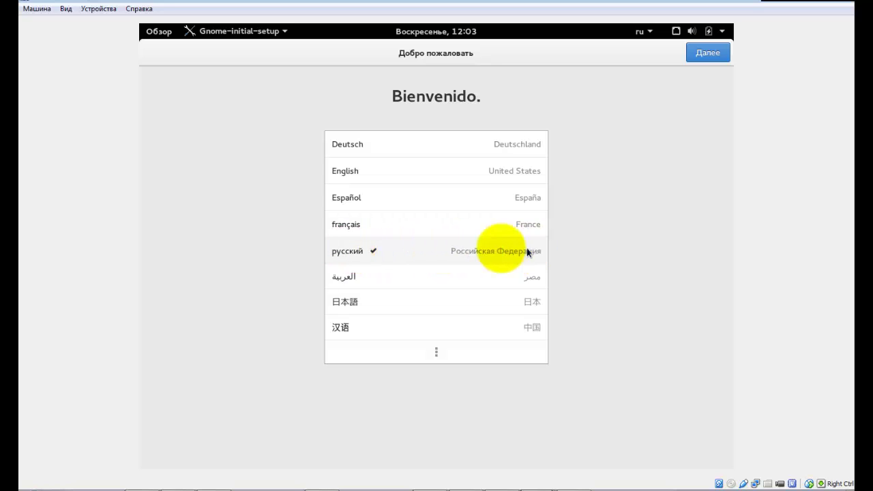
Keep Russian language, the Русская layout and default privacy settings through setup.
{"action": "left_click", "coordinate": [707, 53]}
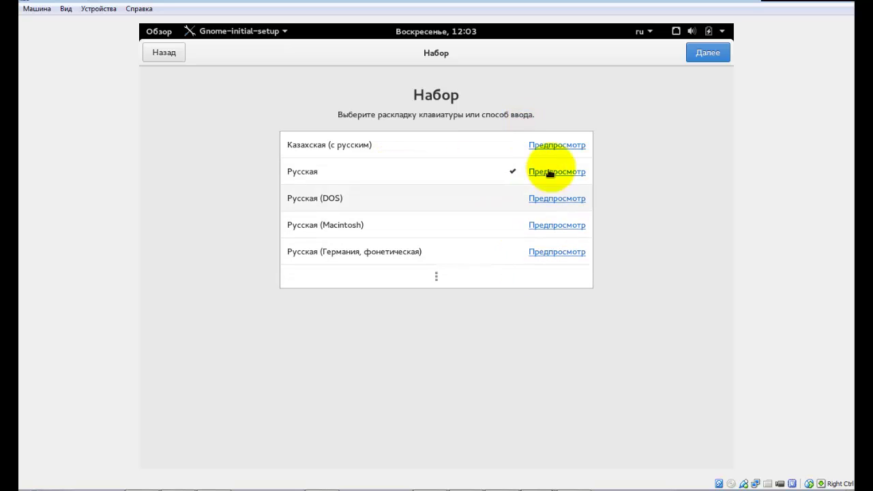
{"action": "left_click", "coordinate": [707, 54]}
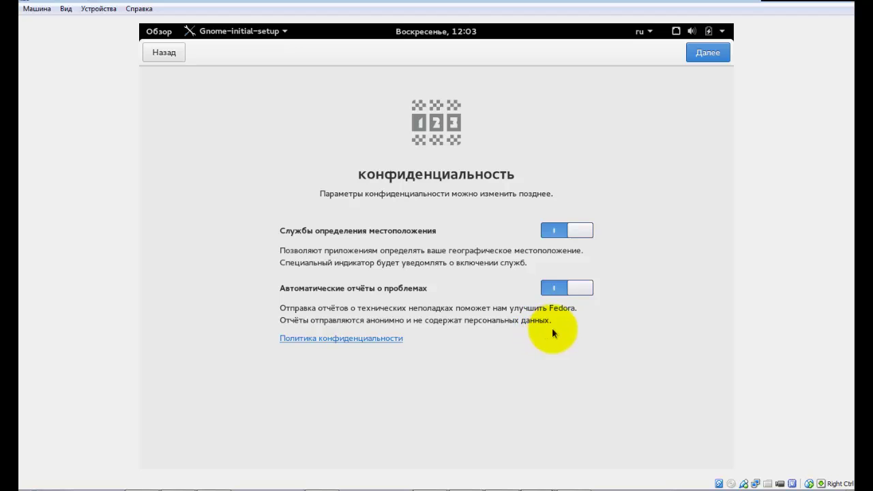
{"action": "left_click", "coordinate": [702, 54]}
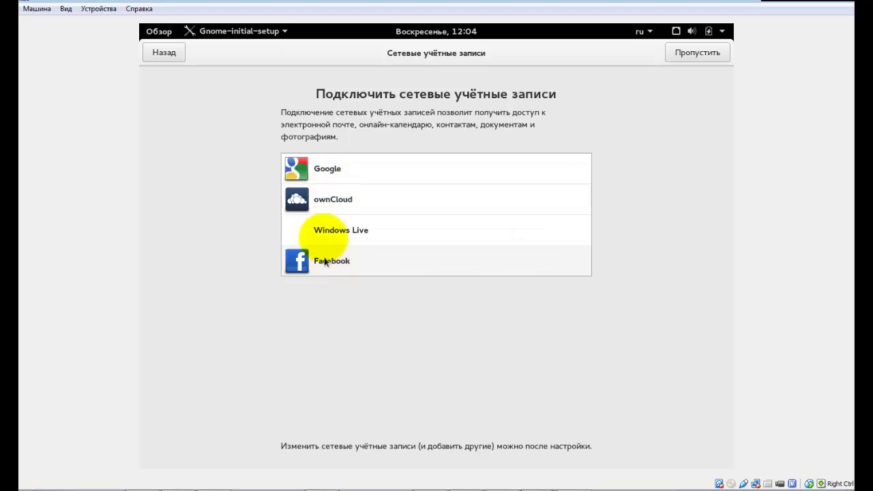
Connect a Google account, granting GNOME's requested permissions and setting a keyring password.
{"action": "left_click", "coordinate": [310, 165]}
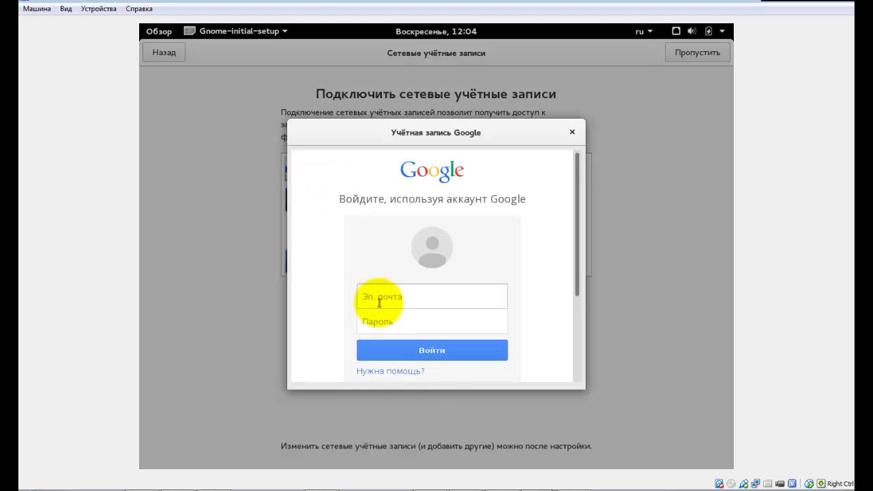
{"action": "left_click", "coordinate": [367, 292]}
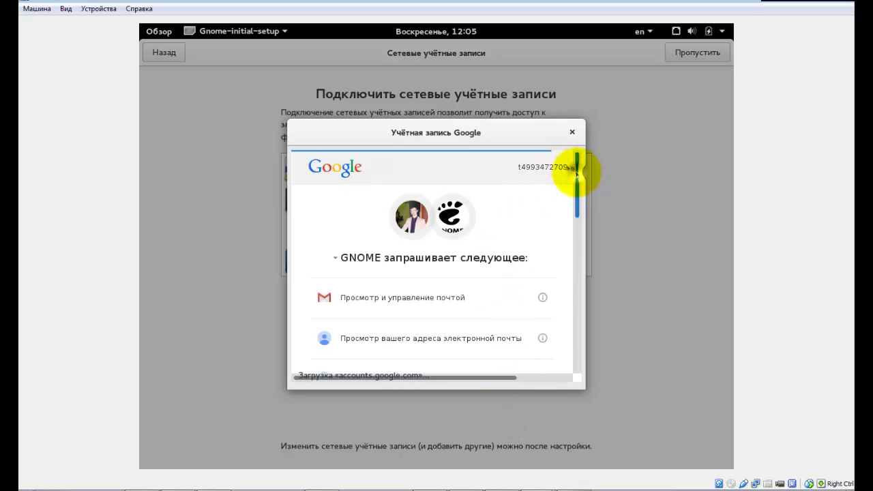
{"action": "mouse_move", "coordinate": [578, 171]}
{"action": "left_mouse_down"}
{"action": "mouse_move", "coordinate": [576, 193]}
{"action": "mouse_move", "coordinate": [576, 174]}
{"action": "left_mouse_up"}
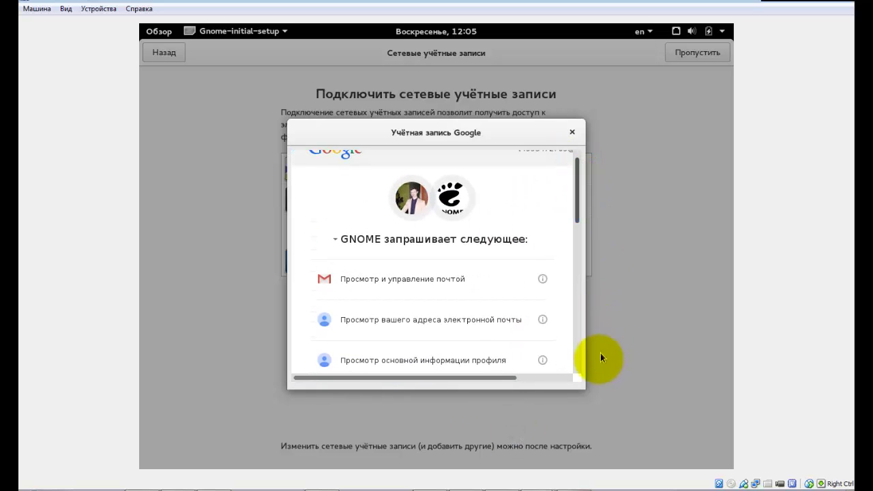
{"action": "left_click_drag", "start_coordinate": [579, 386], "coordinate": [678, 429]}
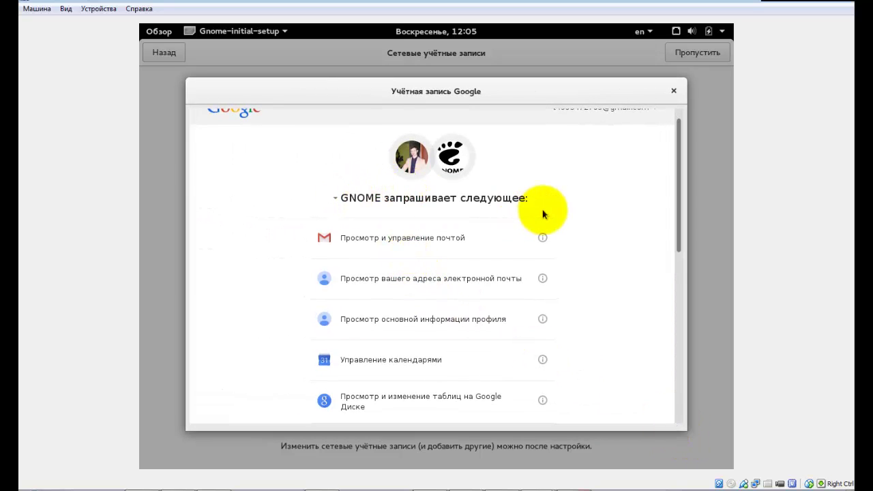
{"action": "scroll", "coordinate": [473, 250], "scroll_direction": "down", "scroll_amount": 1}
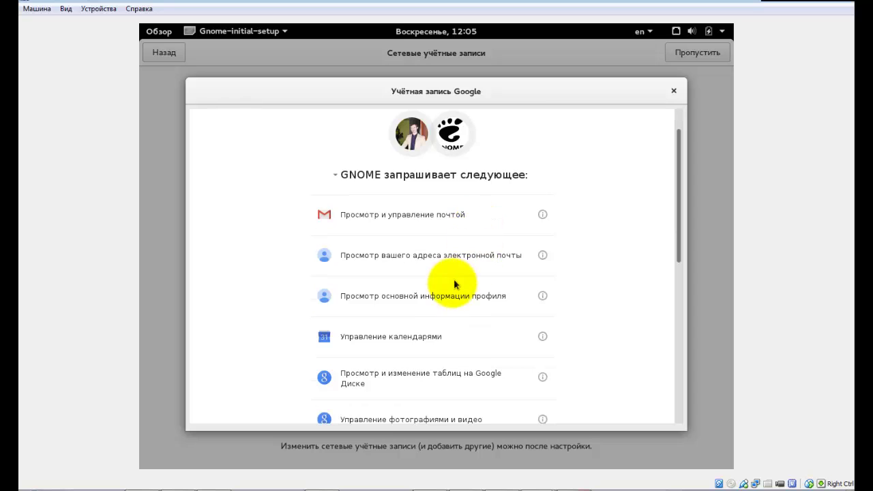
{"action": "scroll", "coordinate": [498, 264], "scroll_direction": "down", "scroll_amount": 2}
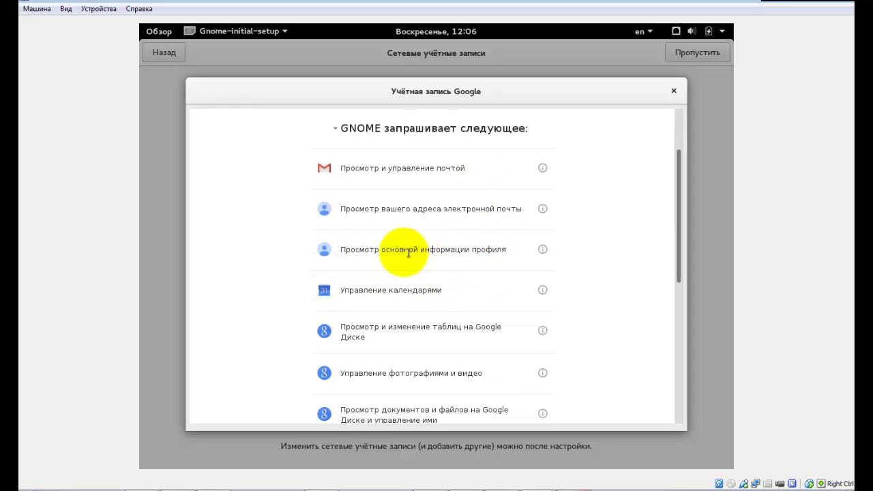
{"action": "scroll", "coordinate": [496, 264], "scroll_direction": "down", "scroll_amount": 7}
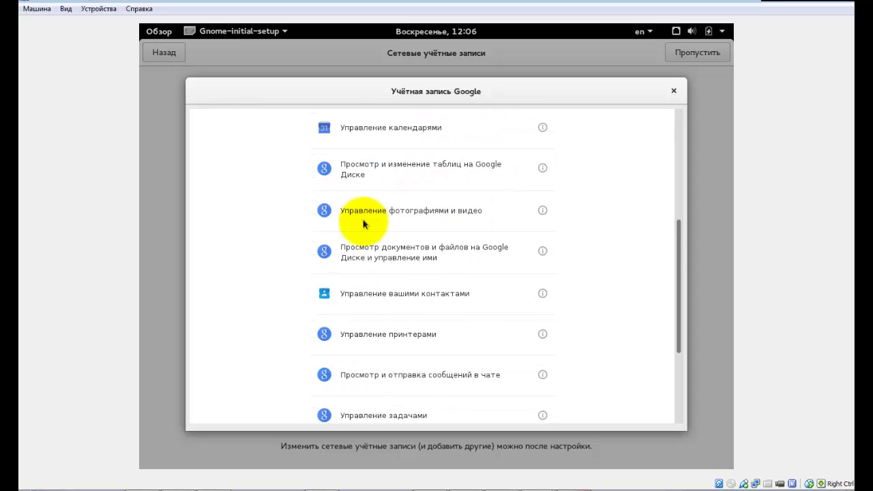
{"action": "scroll", "coordinate": [372, 238], "scroll_direction": "down", "scroll_amount": 7}
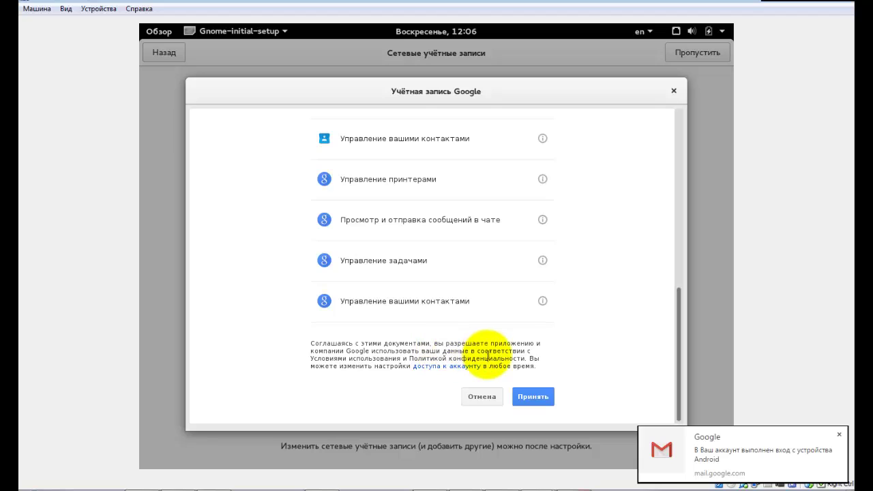
{"action": "left_click", "coordinate": [534, 398]}
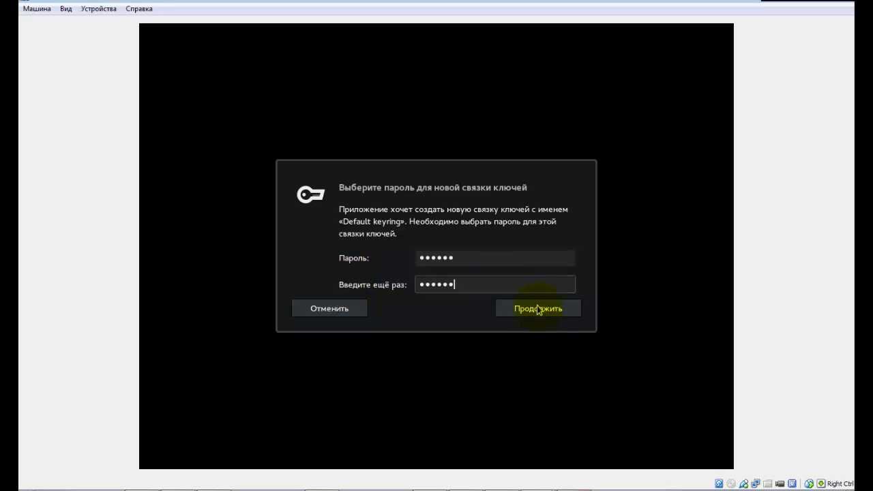
{"action": "left_click", "coordinate": [538, 310]}
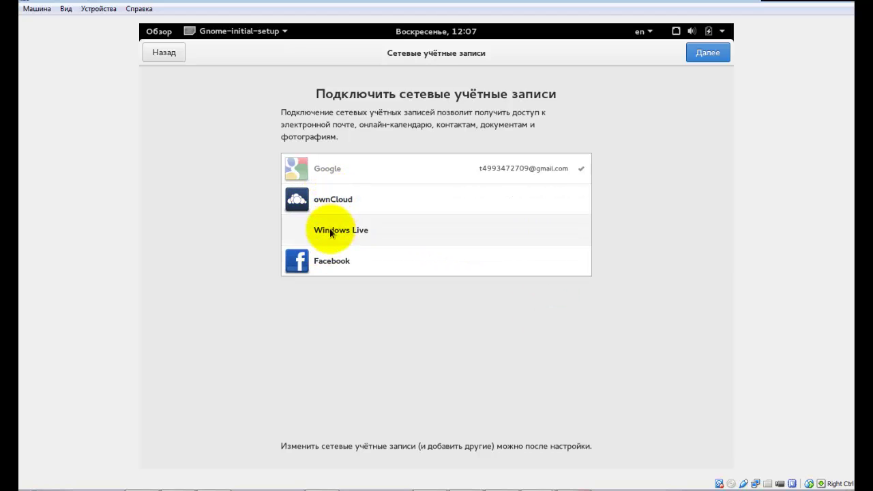
Connect a Facebook account and approve GNOME's access to the profile.
{"action": "left_click", "coordinate": [329, 263]}
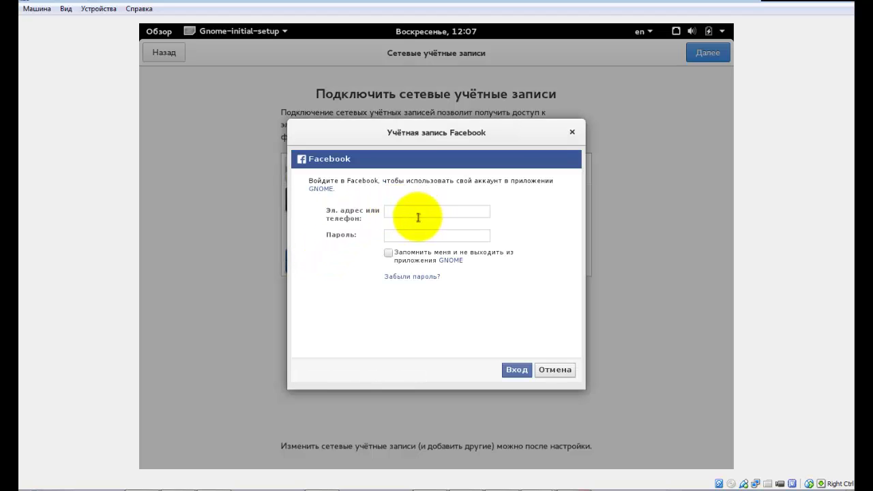
{"action": "left_click", "coordinate": [414, 213]}
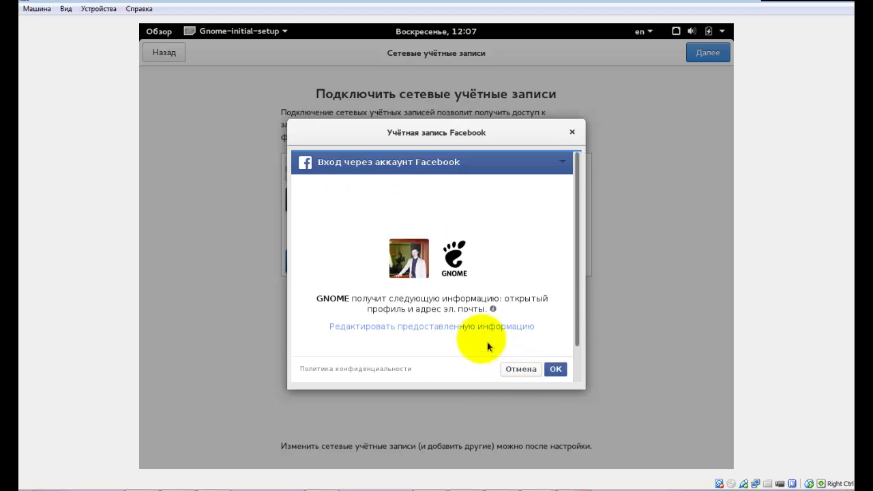
{"action": "scroll", "coordinate": [384, 285], "scroll_direction": "down", "scroll_amount": 1}
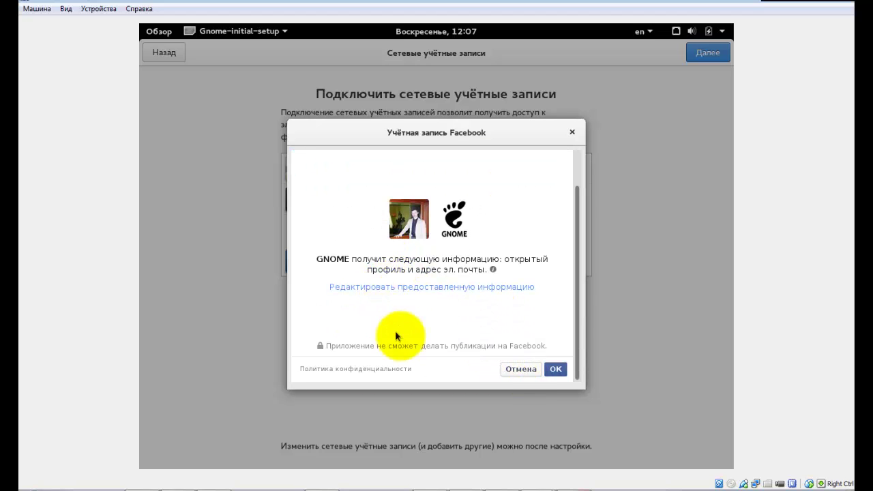
{"action": "left_click", "coordinate": [557, 369]}
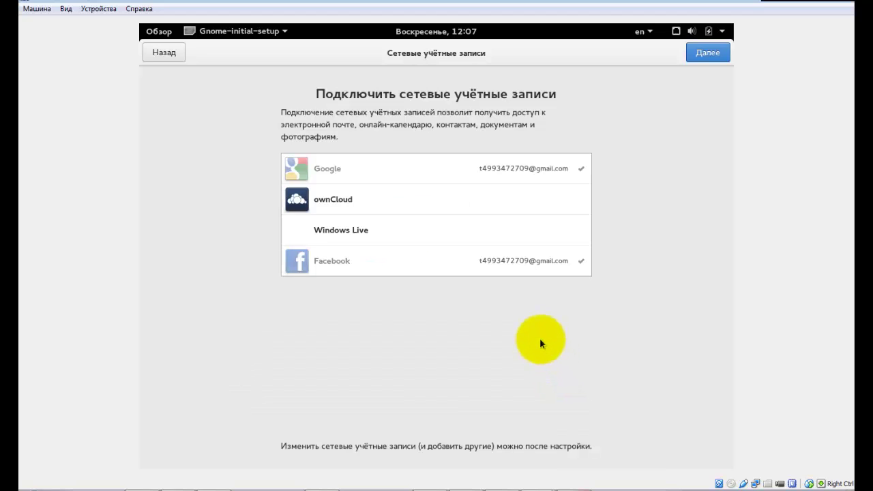
Sign in to Windows Live, verify with the e-mailed security code, and allow GNOME access.
{"action": "left_click", "coordinate": [348, 232]}
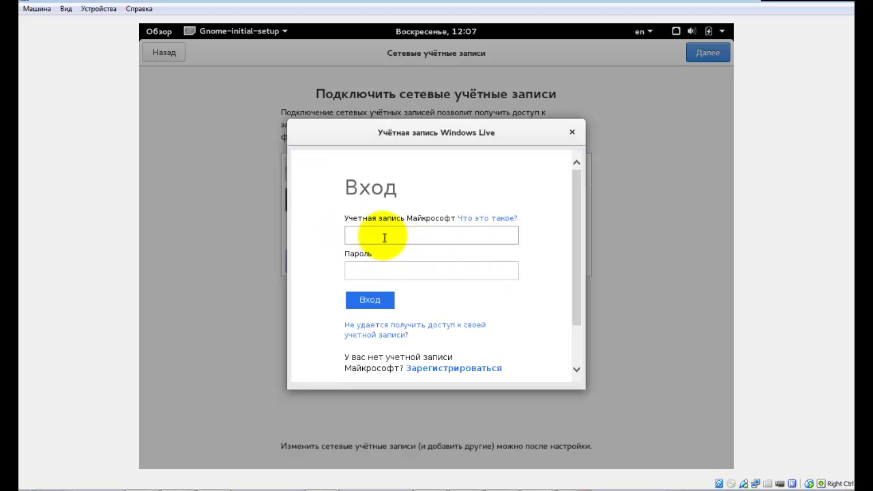
{"action": "left_click", "coordinate": [382, 236]}
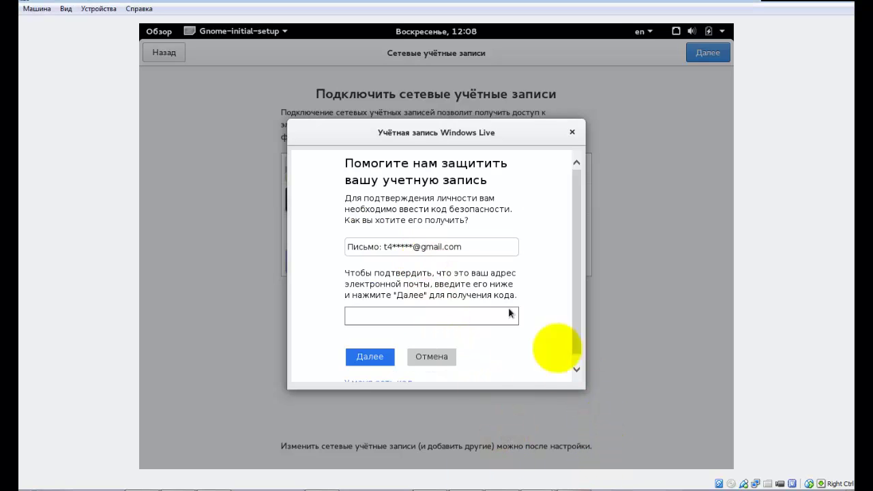
{"action": "left_click_drag", "start_coordinate": [577, 386], "coordinate": [659, 425]}
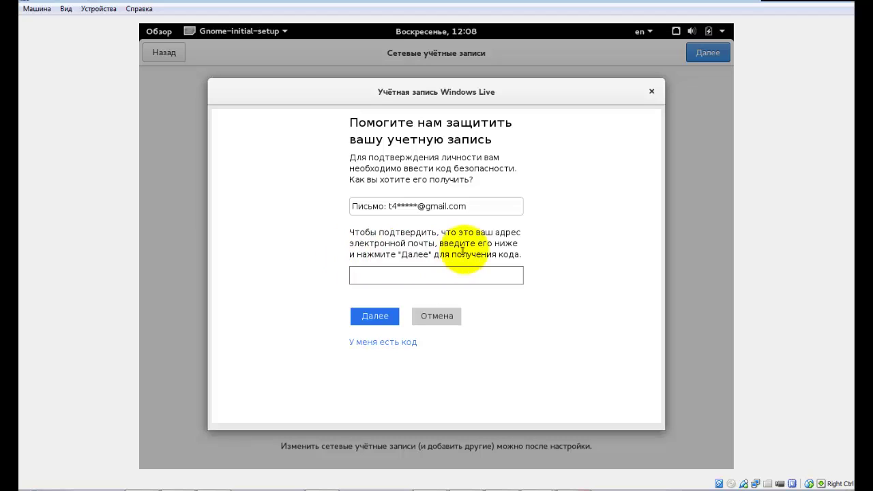
{"action": "left_click", "coordinate": [442, 270]}
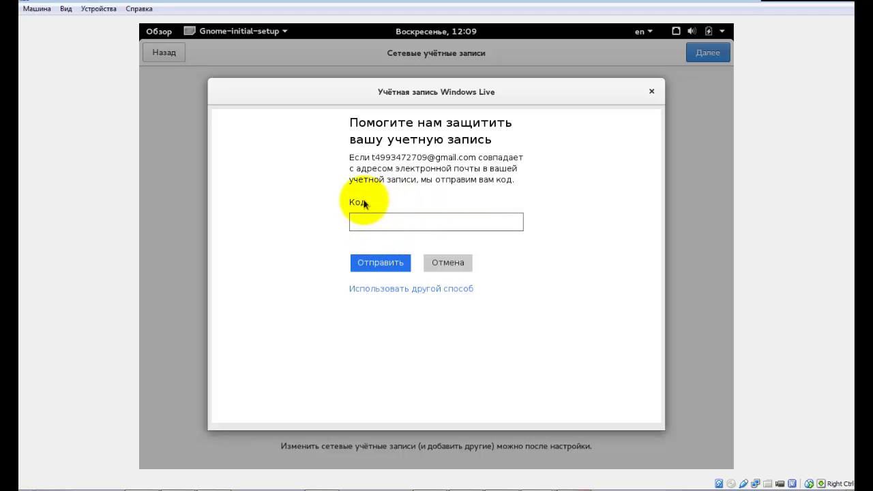
{"action": "left_click_drag", "start_coordinate": [445, 179], "coordinate": [513, 178]}
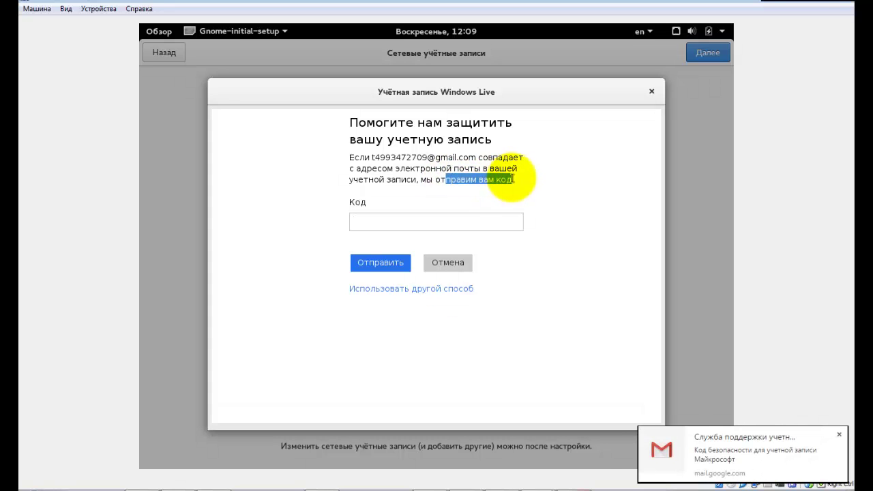
{"action": "left_click", "coordinate": [487, 185]}
{"action": "left_click", "coordinate": [369, 219]}
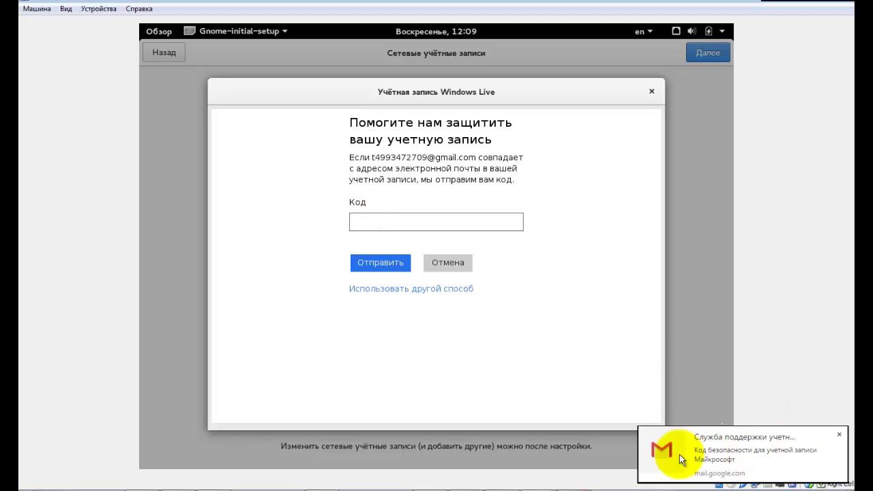
{"action": "left_click", "coordinate": [372, 262]}
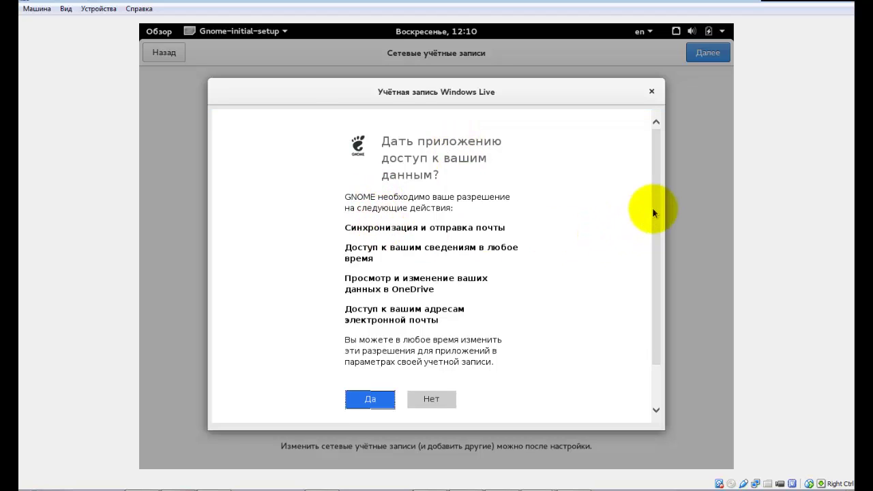
{"action": "left_click_drag", "start_coordinate": [653, 211], "coordinate": [653, 271]}
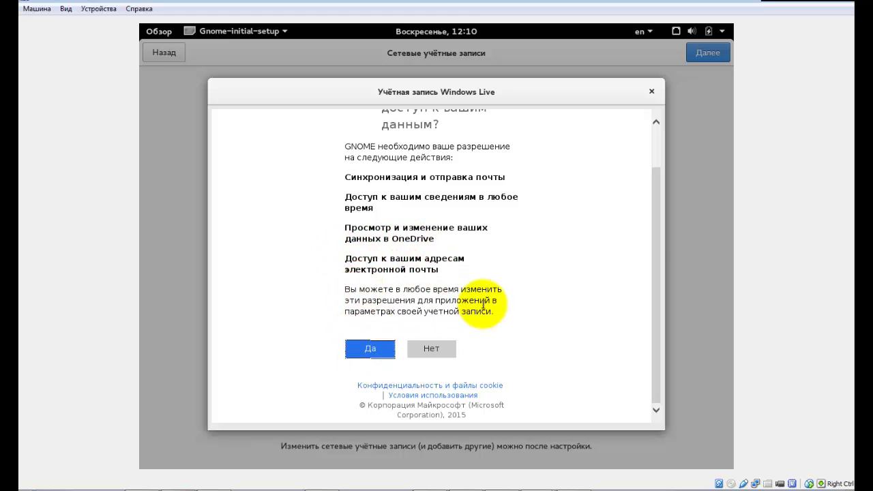
{"action": "left_click", "coordinate": [370, 349]}
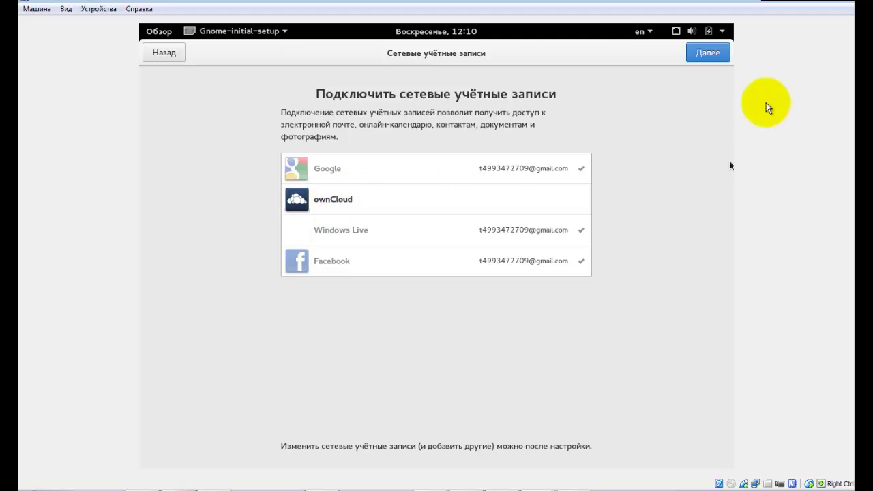
Move past the online accounts page and close setup with Начать работу с Fedora.
{"action": "left_click", "coordinate": [708, 53]}
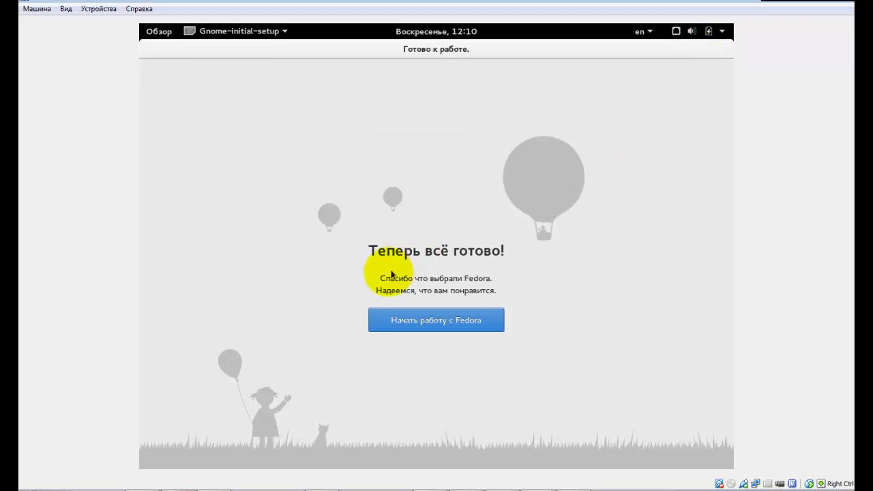
{"action": "left_click", "coordinate": [435, 324]}
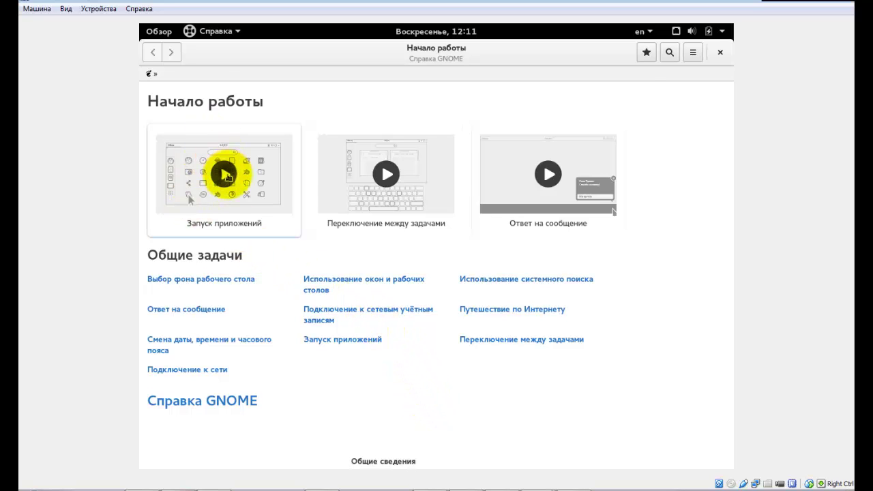
{"action": "left_click", "coordinate": [227, 176]}
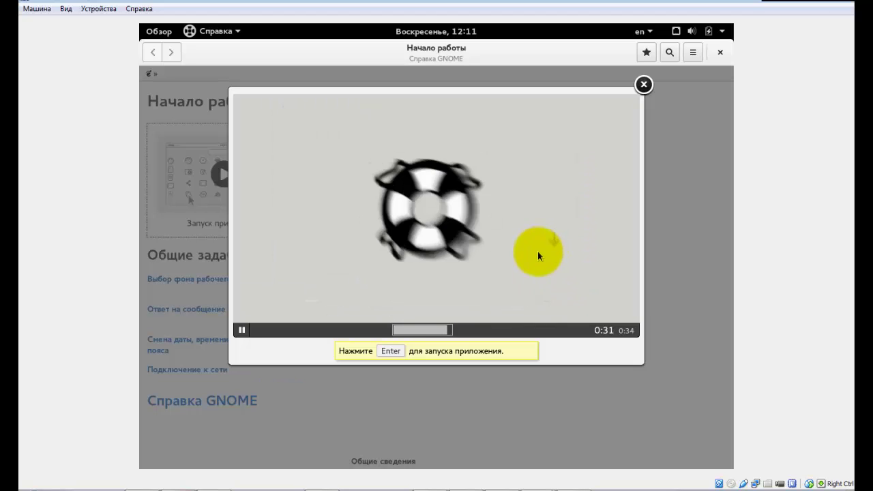
{"action": "left_click", "coordinate": [643, 85]}
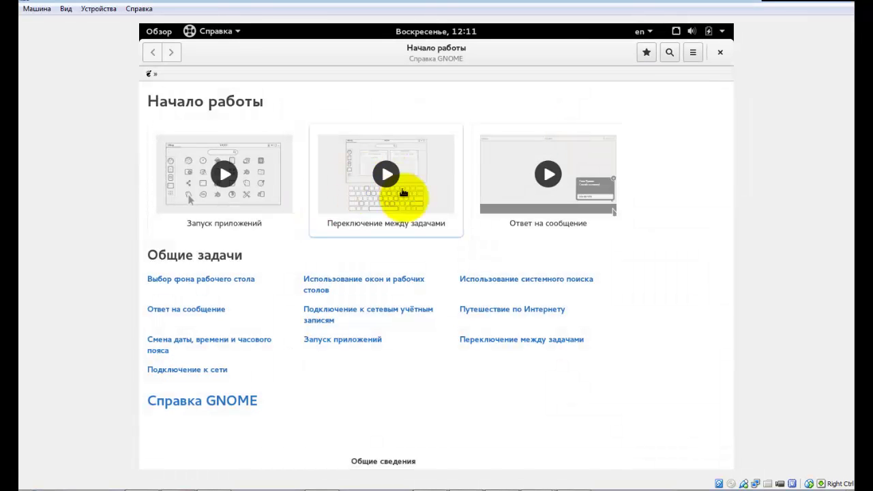
{"action": "left_click", "coordinate": [390, 167]}
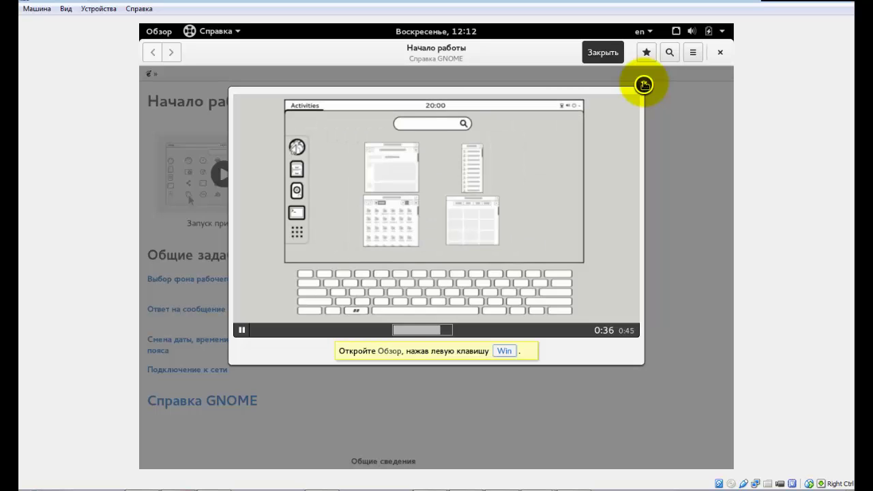
Close the tutorial videos, including Ответ на сообщение, and show the Activities overview.
{"action": "left_click", "coordinate": [644, 85]}
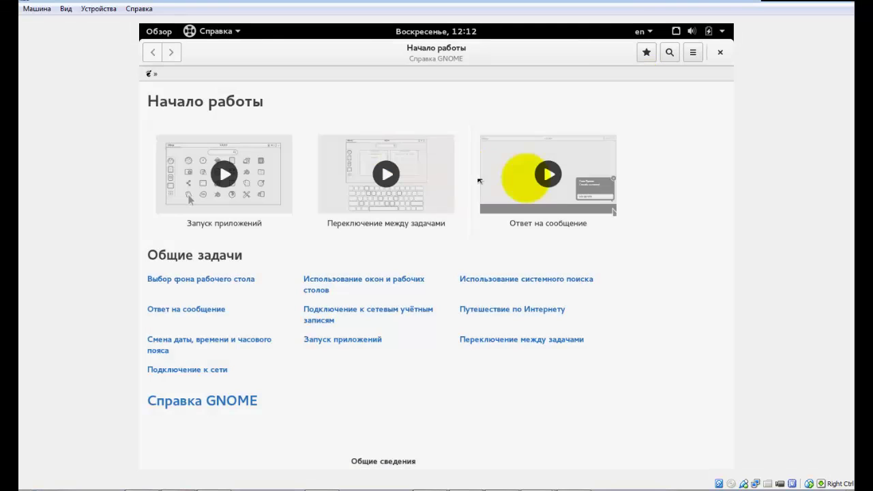
{"action": "left_click", "coordinate": [557, 175]}
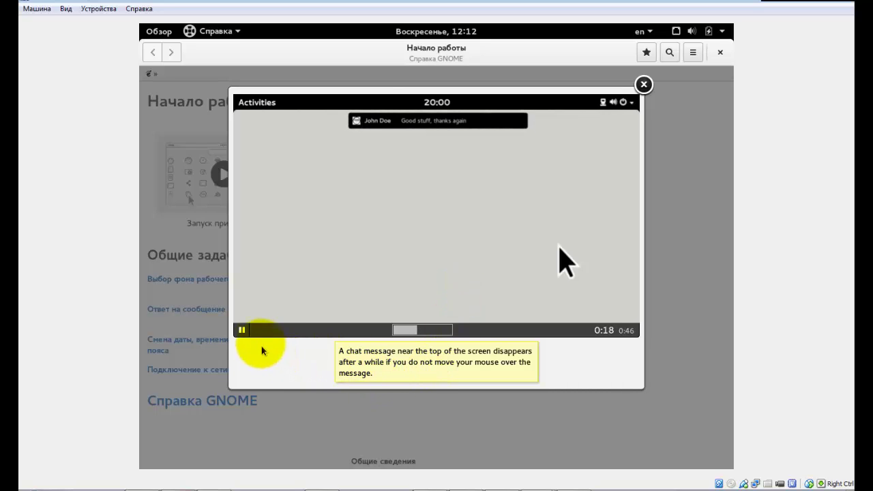
{"action": "left_click", "coordinate": [643, 85]}
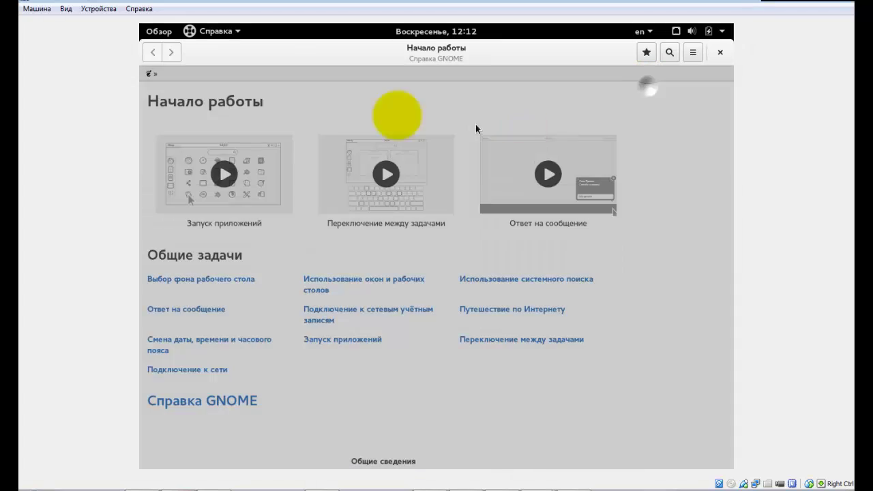
{"action": "left_click", "coordinate": [155, 32]}
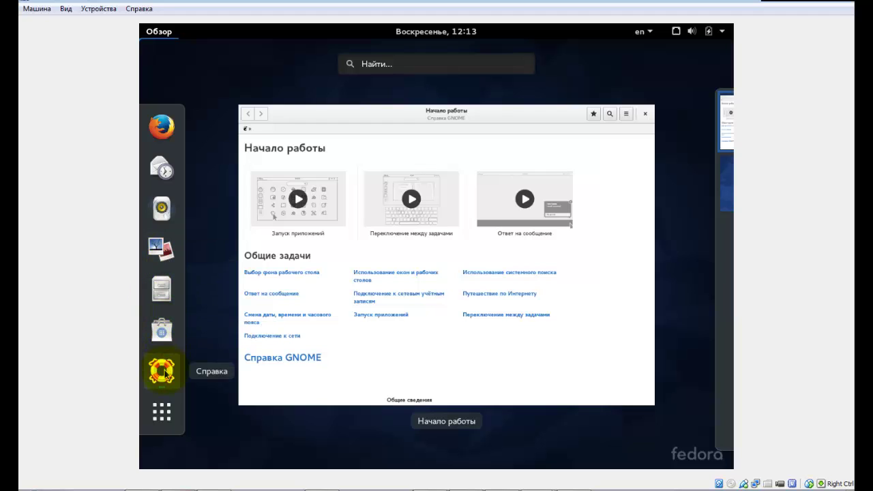
Show the applications grid, scroll through both pages, and launch Firefox.
{"action": "left_click", "coordinate": [164, 421]}
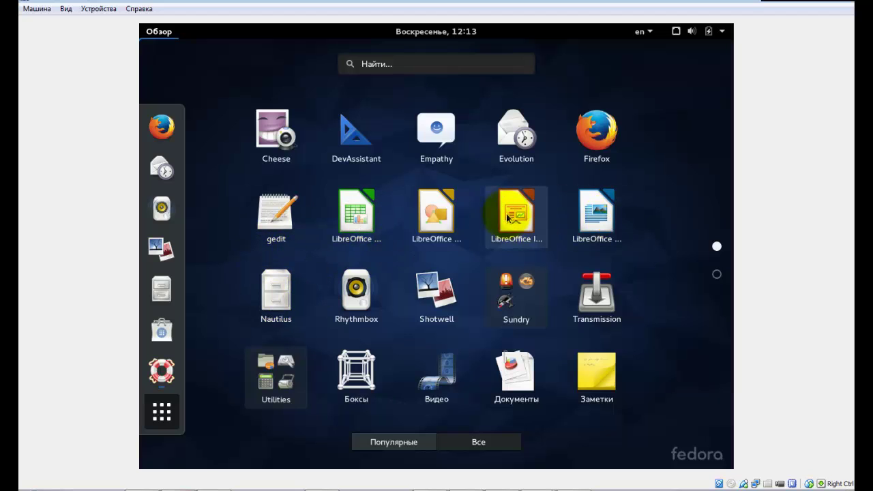
{"action": "scroll", "coordinate": [684, 230], "scroll_direction": "down", "scroll_amount": 1}
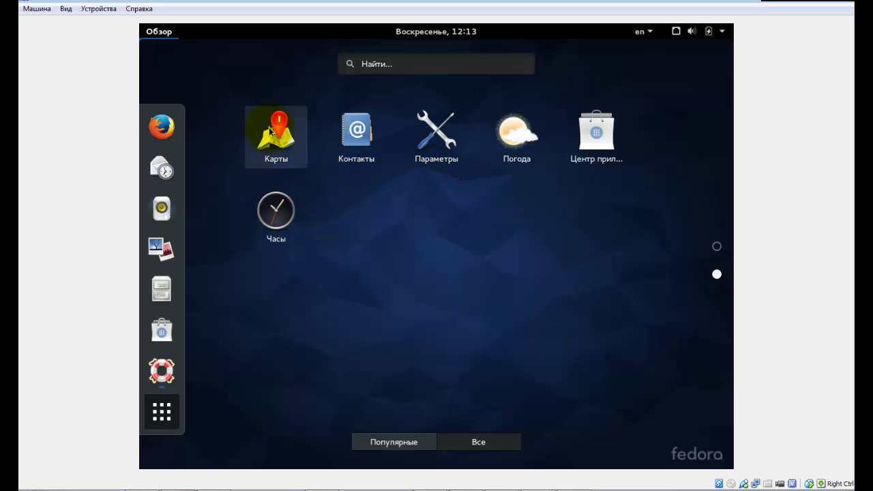
{"action": "scroll", "coordinate": [591, 140], "scroll_direction": "up", "scroll_amount": 1}
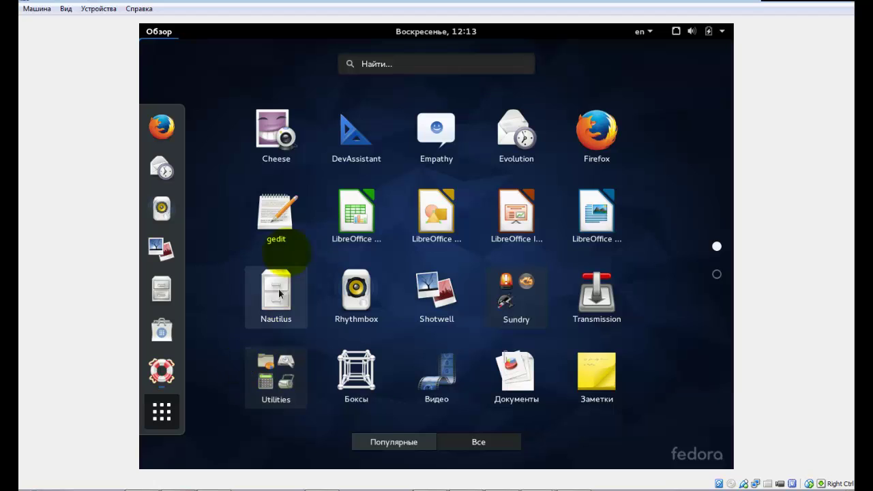
{"action": "left_click", "coordinate": [599, 130]}
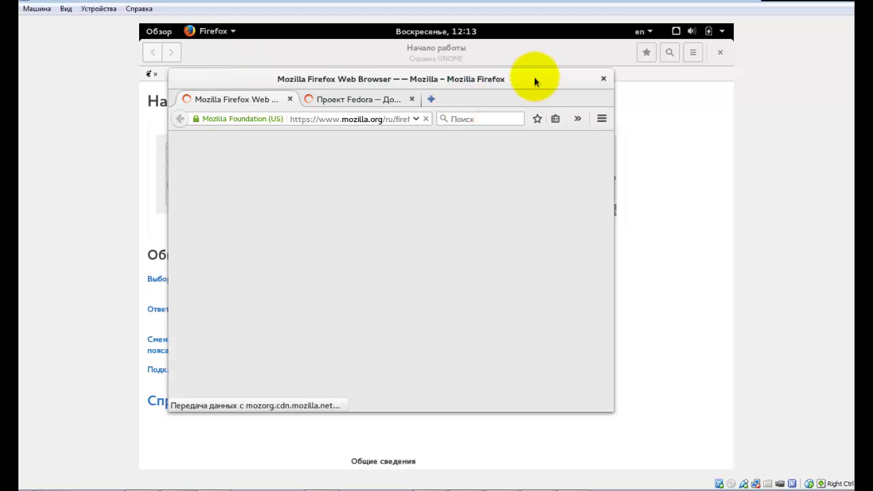
Maximize Firefox, start the quick tour, and switch to the Проект Fedora tab.
{"action": "left_click_drag", "start_coordinate": [534, 76], "coordinate": [539, 17]}
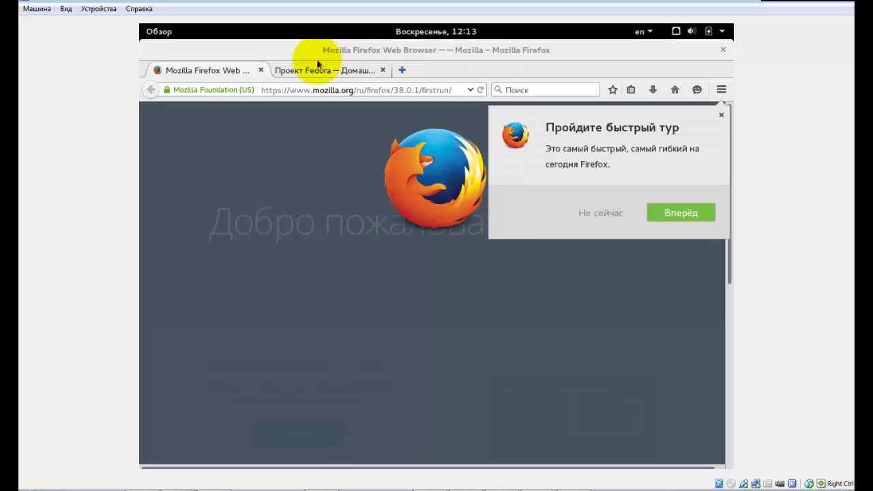
{"action": "left_click", "coordinate": [672, 216]}
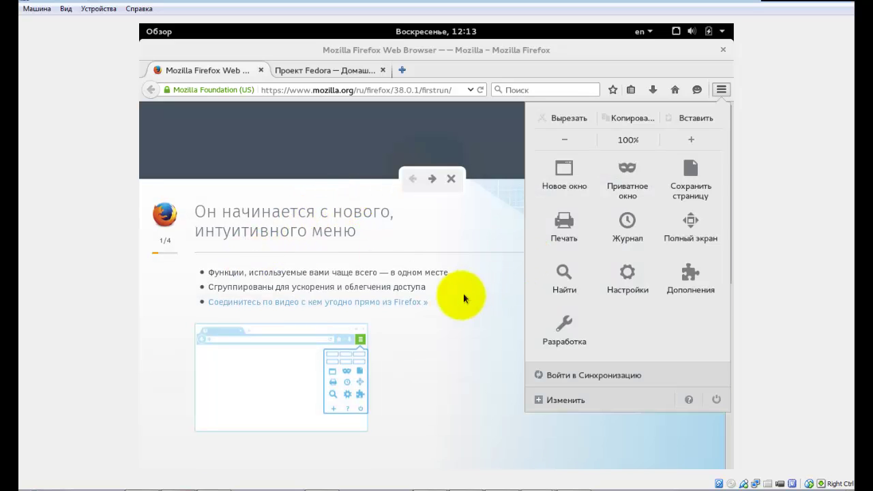
{"action": "left_click", "coordinate": [331, 69]}
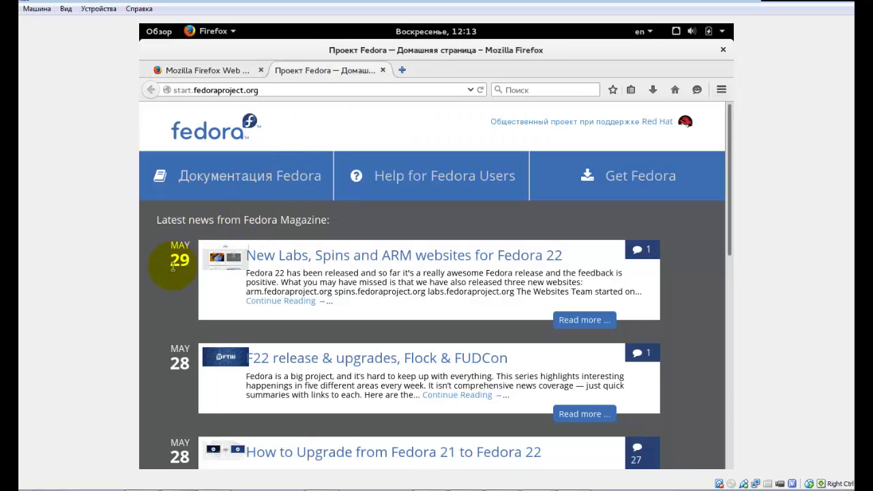
Scroll through the Fedora Project start page news, then return to the Activities overview.
{"action": "scroll", "coordinate": [173, 267], "scroll_direction": "down", "scroll_amount": 5}
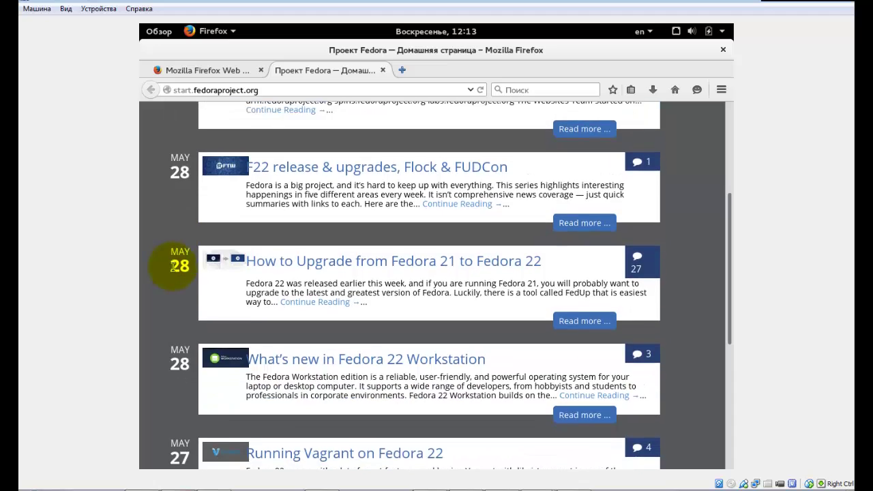
{"action": "scroll", "coordinate": [174, 267], "scroll_direction": "up", "scroll_amount": 5}
{"action": "scroll", "coordinate": [173, 267], "scroll_direction": "down", "scroll_amount": 5}
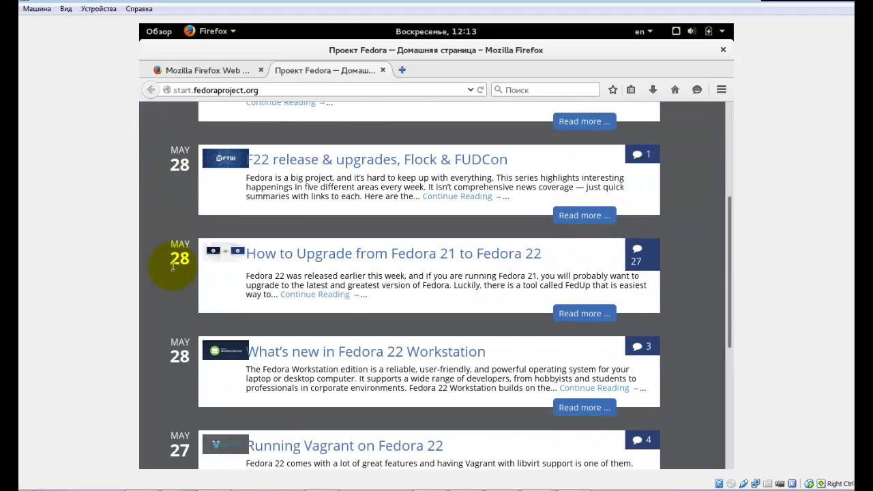
{"action": "scroll", "coordinate": [173, 267], "scroll_direction": "up", "scroll_amount": 5}
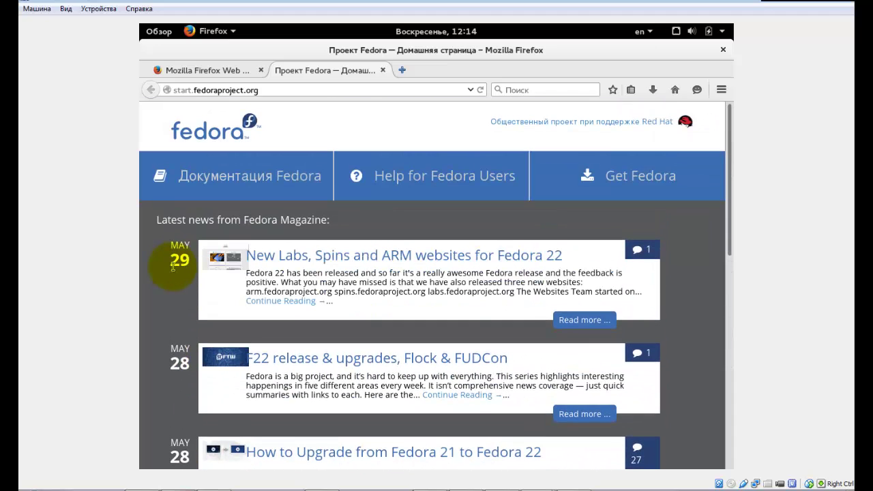
{"action": "scroll", "coordinate": [173, 268], "scroll_direction": "down", "scroll_amount": 1}
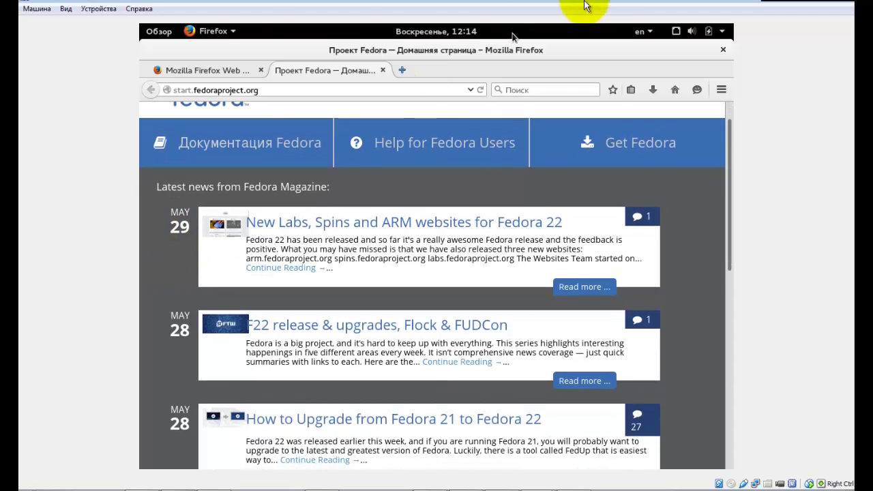
{"action": "left_click", "coordinate": [155, 30]}
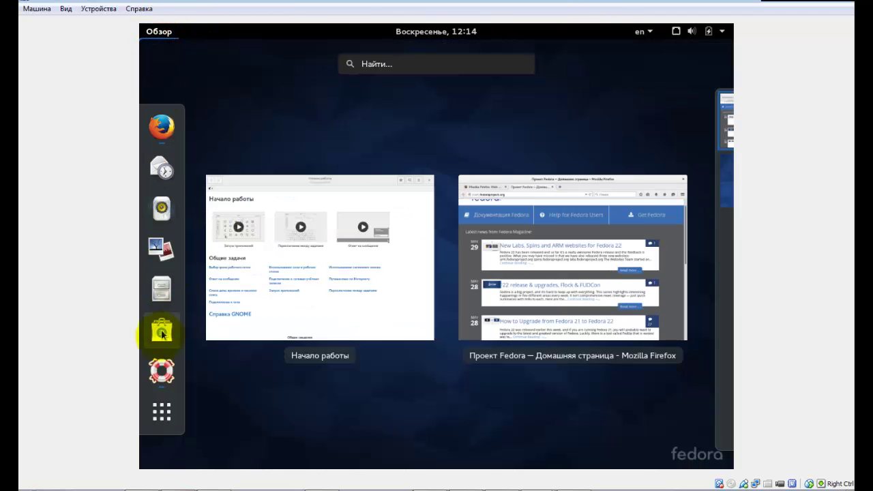
Launch the Центр приложений from the applications grid and get past its welcome screen.
{"action": "left_click", "coordinate": [161, 413]}
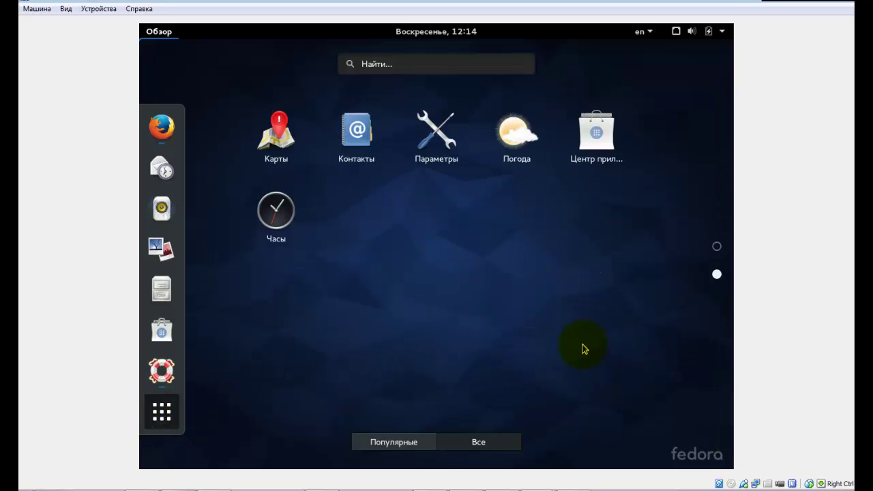
{"action": "left_click", "coordinate": [596, 131]}
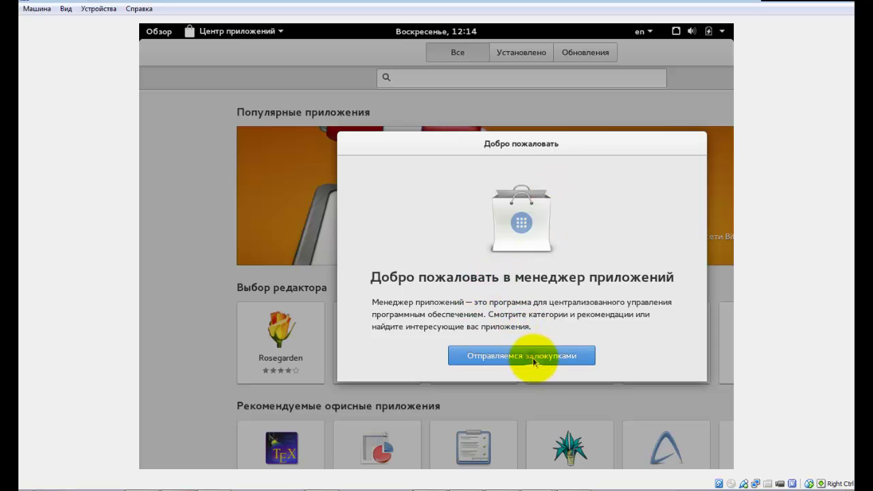
{"action": "left_click", "coordinate": [533, 358]}
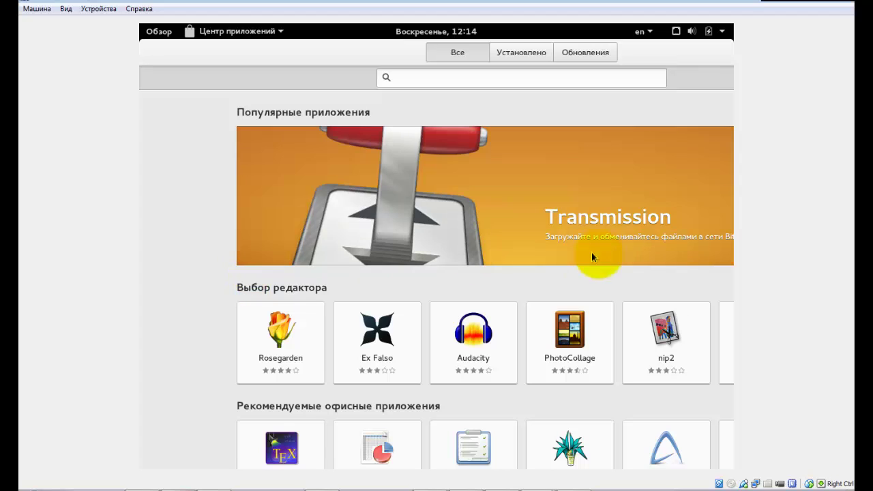
Browse editor's picks, recommended office apps and categories, then focus the software search field.
{"action": "scroll", "coordinate": [655, 273], "scroll_direction": "down", "scroll_amount": 3}
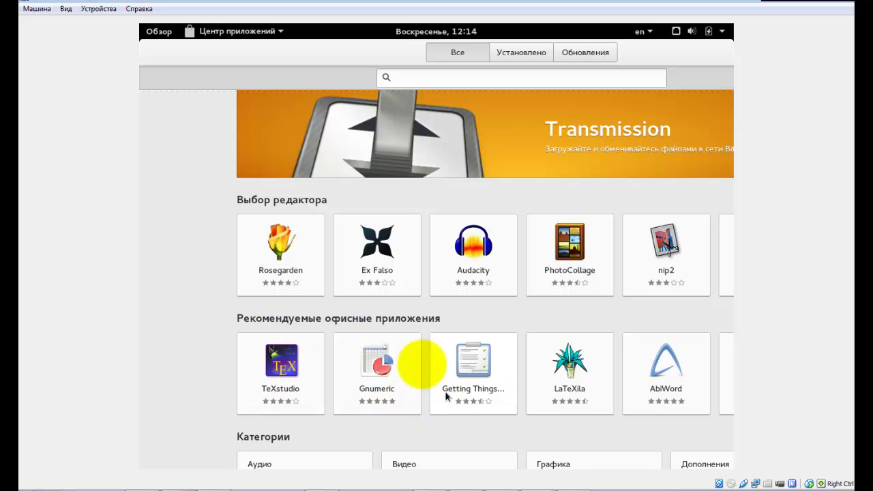
{"action": "scroll", "coordinate": [325, 228], "scroll_direction": "up", "scroll_amount": 3}
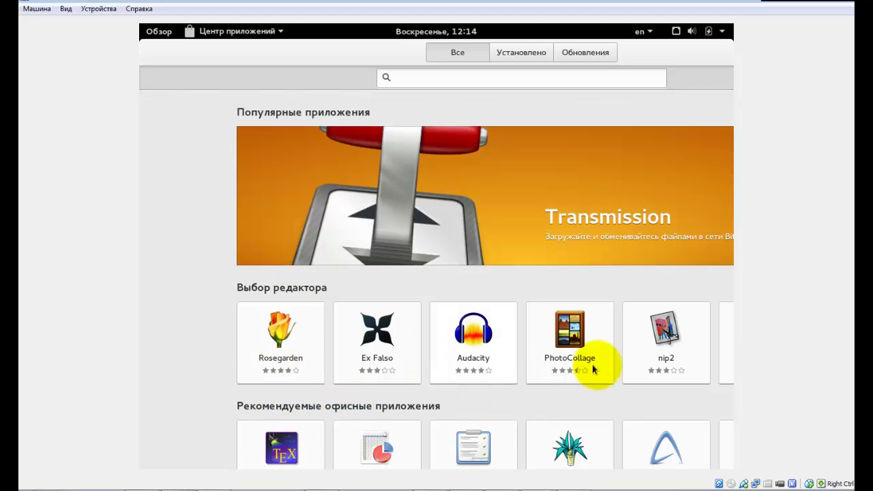
{"action": "scroll", "coordinate": [607, 367], "scroll_direction": "down", "scroll_amount": 6}
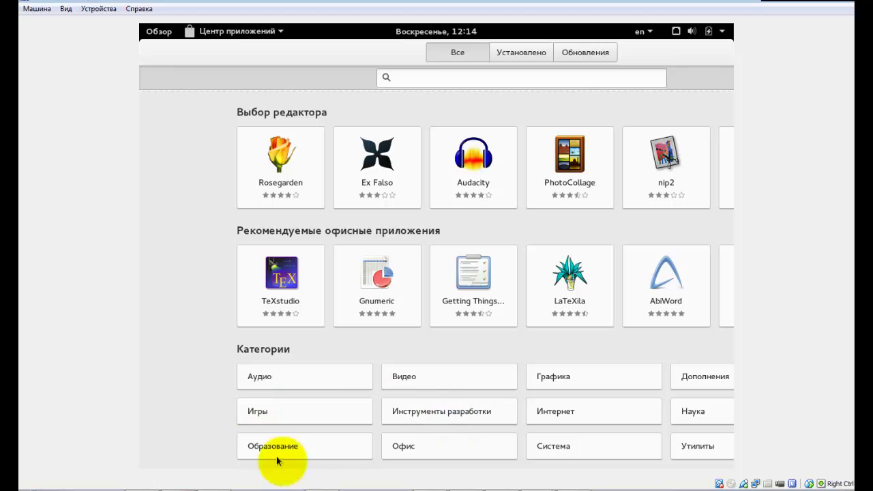
{"action": "key", "text": "ctrl+f"}
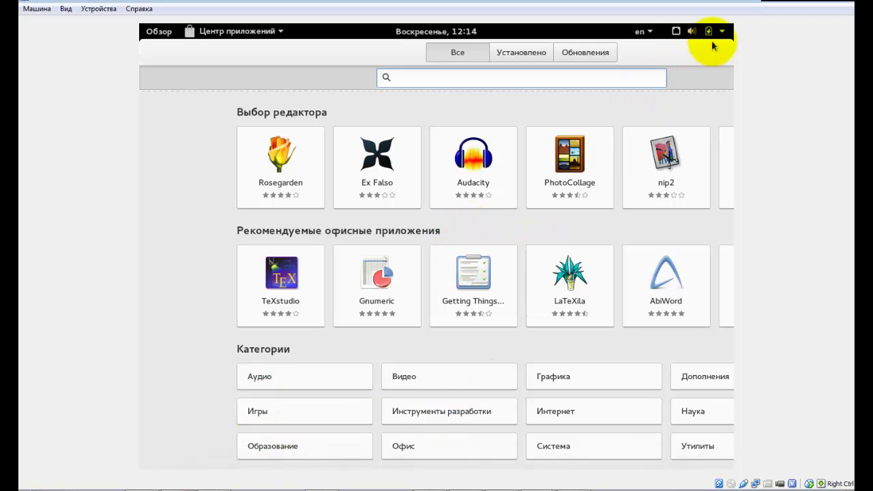
{"action": "left_click", "coordinate": [66, 8]}
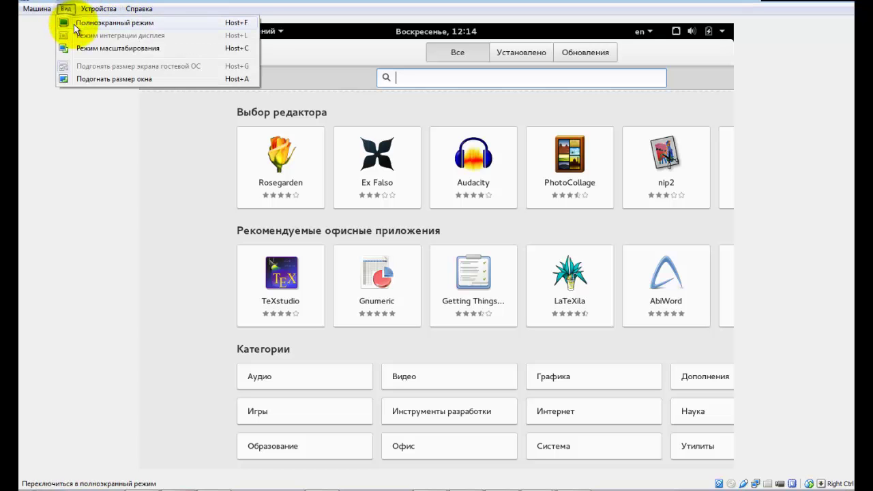
Switch the virtual machine to fullscreen and open the Activities overview.
{"action": "left_click", "coordinate": [75, 21]}
{"action": "left_click", "coordinate": [412, 293]}
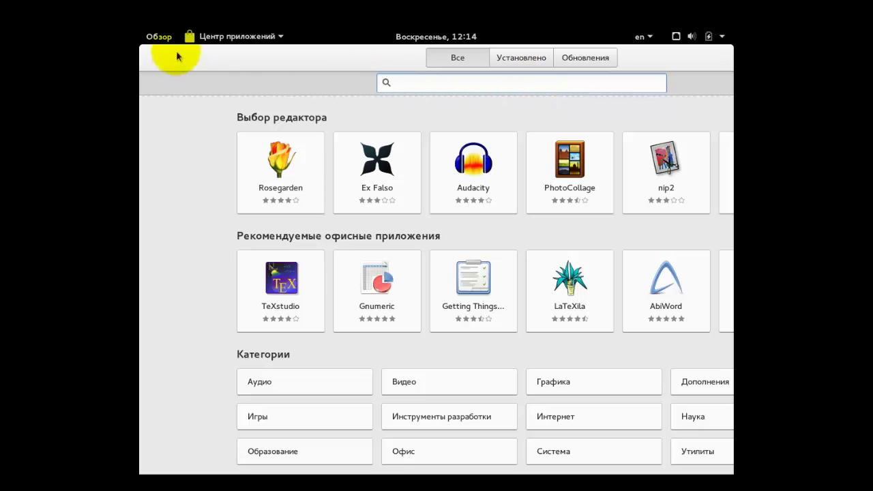
{"action": "left_click", "coordinate": [161, 39]}
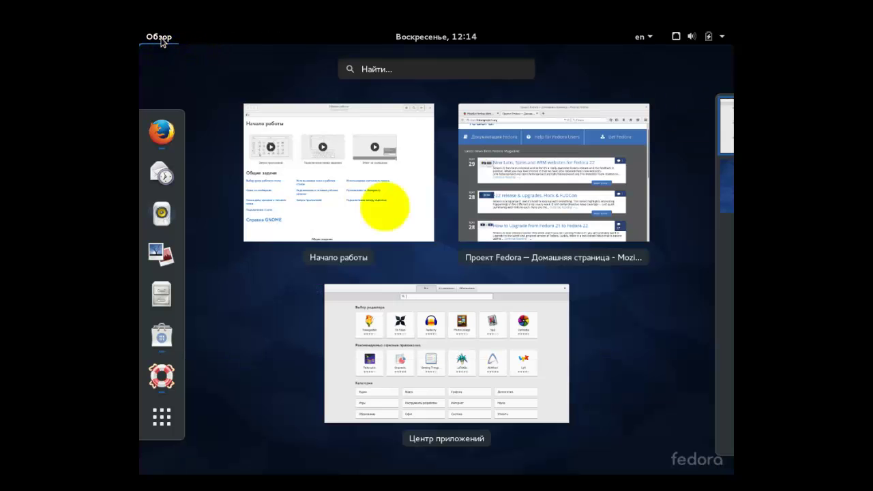
Bring Firefox back to front and flip between its first tab and the Fedora Project page.
{"action": "left_click", "coordinate": [533, 362]}
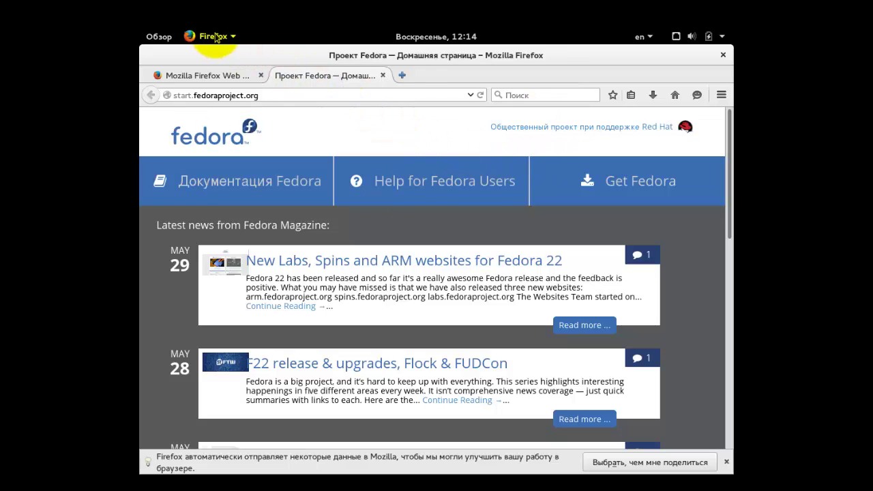
{"action": "left_click", "coordinate": [214, 77]}
{"action": "left_click", "coordinate": [314, 76]}
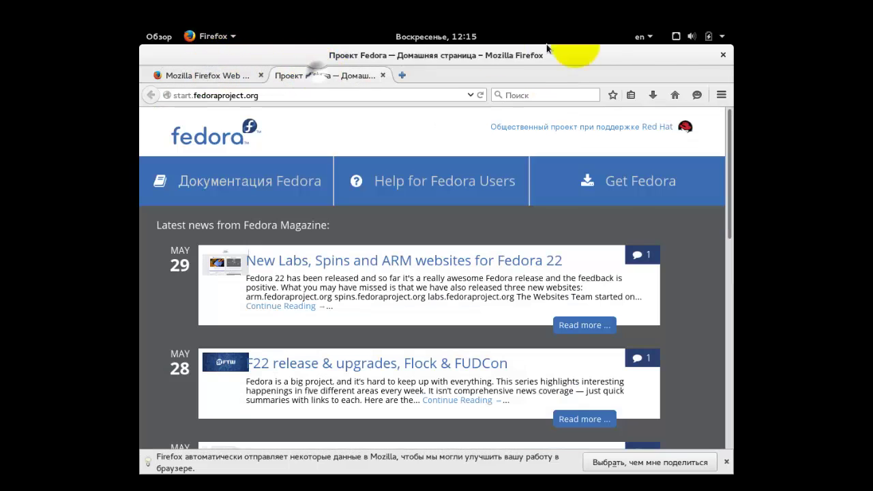
Raise the volume to maximum in the system menu, then open the Activities overview.
{"action": "left_click", "coordinate": [722, 38]}
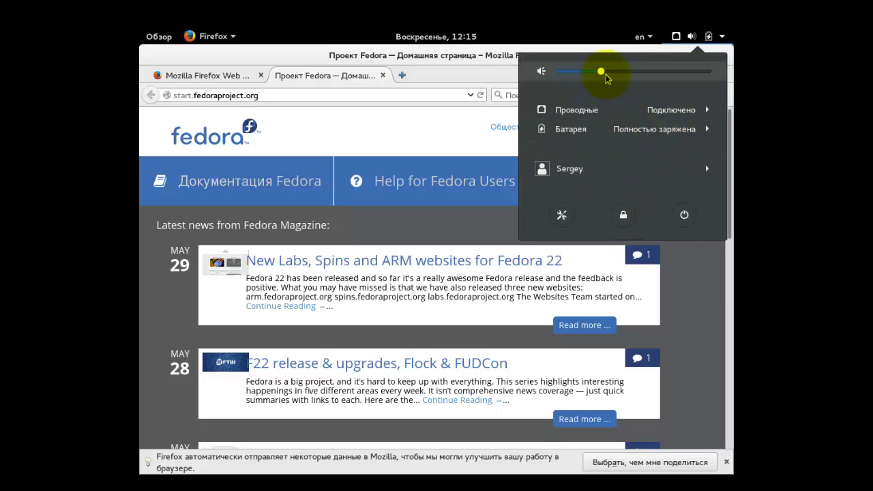
{"action": "left_click_drag", "start_coordinate": [603, 73], "coordinate": [709, 68]}
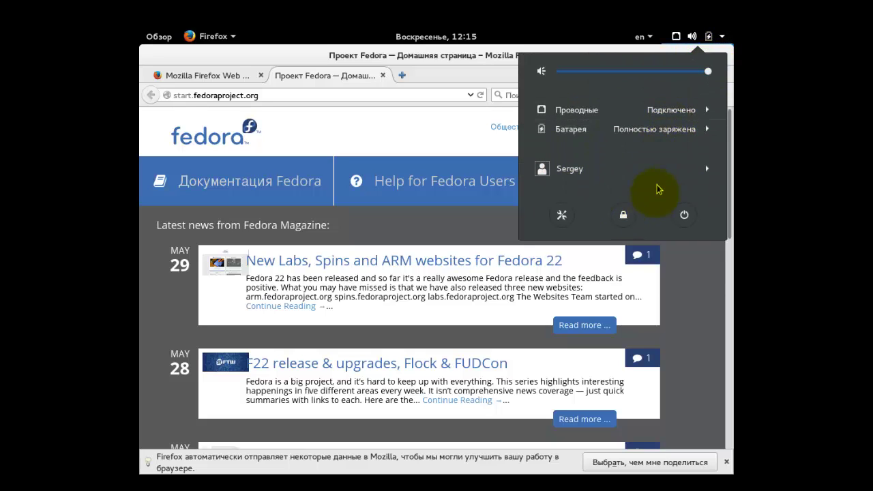
{"action": "left_click", "coordinate": [674, 38]}
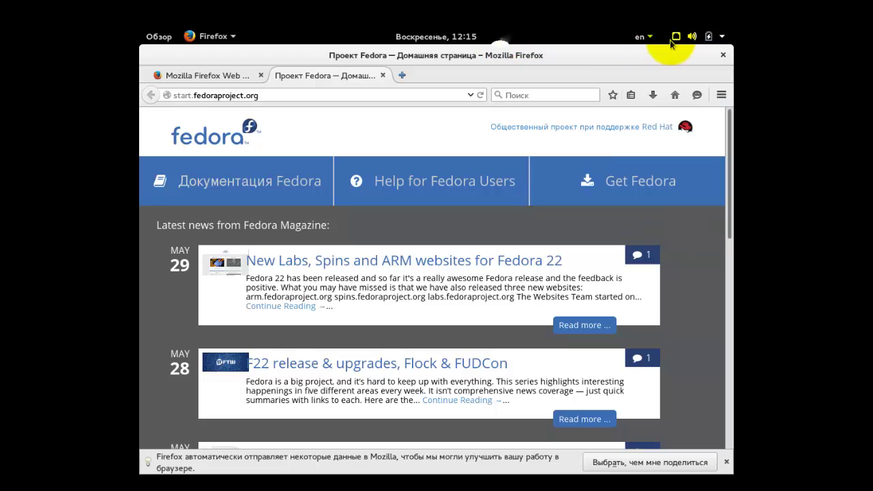
{"action": "key", "text": "super"}
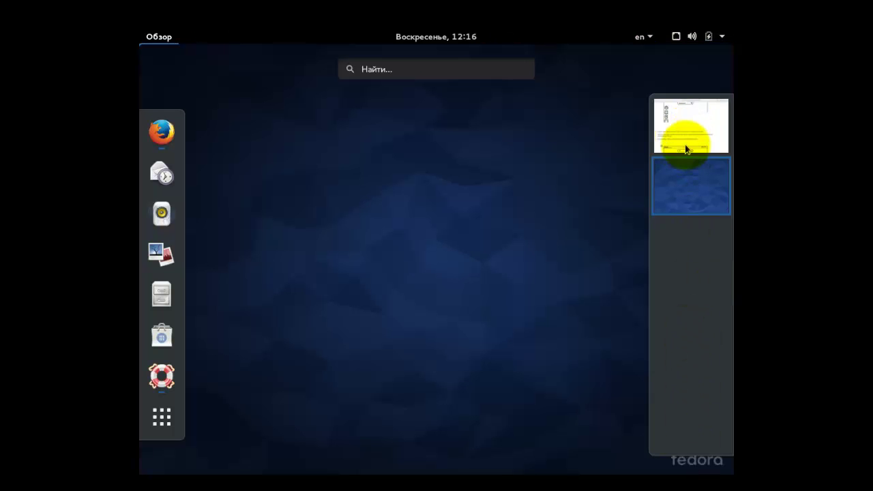
{"action": "left_click", "coordinate": [686, 138]}
{"action": "left_click", "coordinate": [686, 177]}
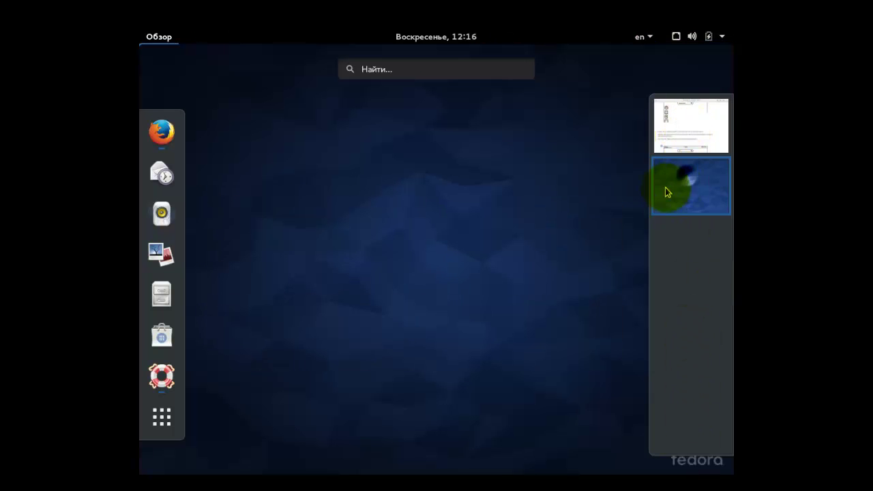
{"action": "left_click", "coordinate": [162, 215]}
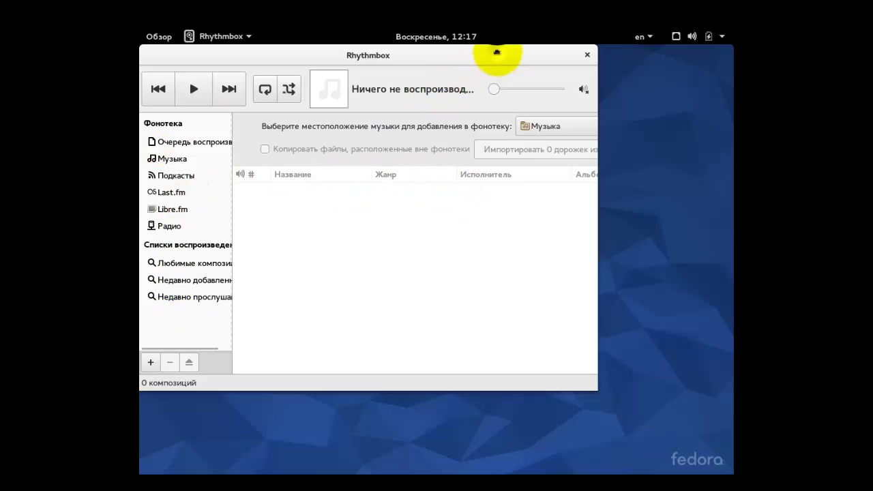
{"action": "left_click_drag", "start_coordinate": [496, 57], "coordinate": [521, 66]}
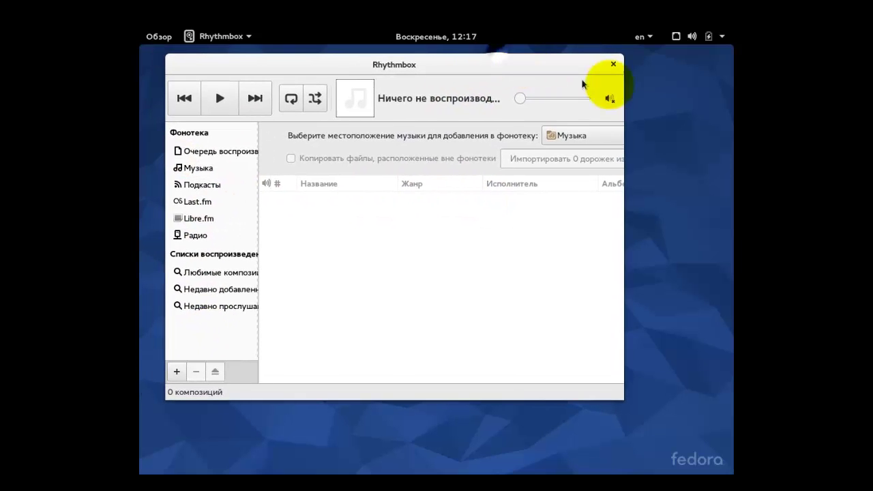
{"action": "left_click", "coordinate": [614, 65]}
{"action": "left_click", "coordinate": [151, 38]}
{"action": "left_click", "coordinate": [163, 176]}
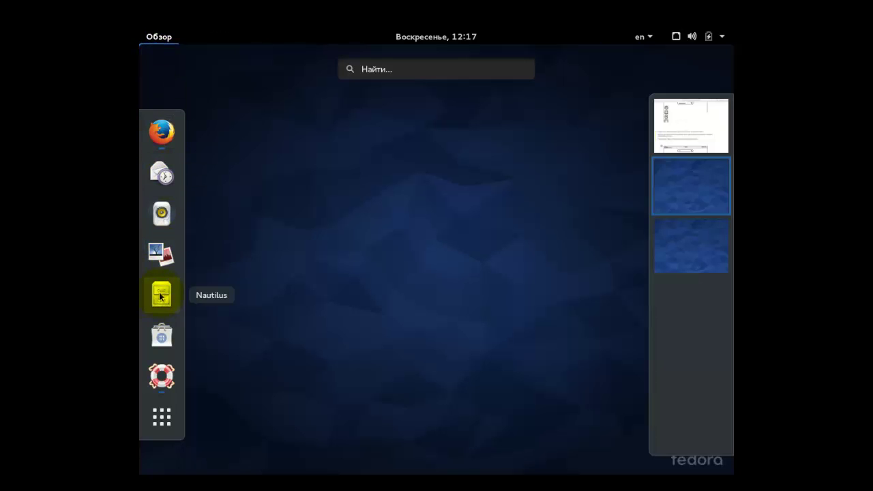
Launch Nautilus and view the Видео, Документы, Загрузки, Изображения, Музыка folders and Trash.
{"action": "left_click", "coordinate": [161, 295]}
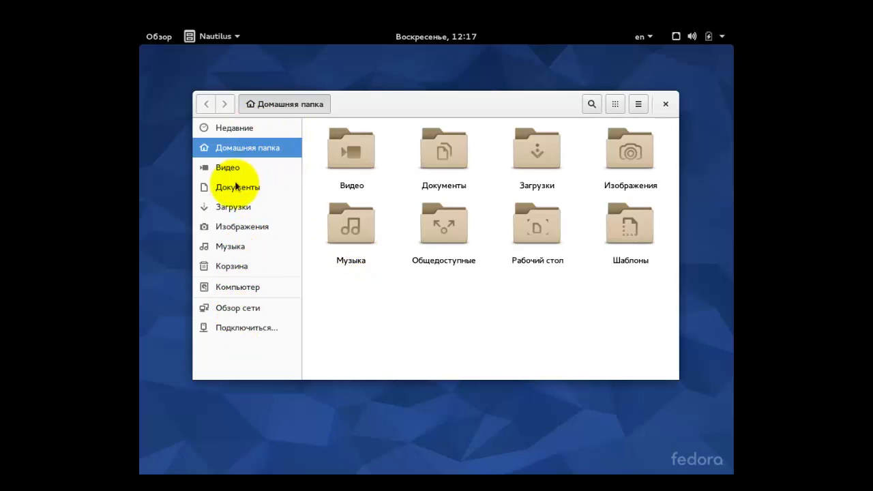
{"action": "left_click", "coordinate": [229, 169]}
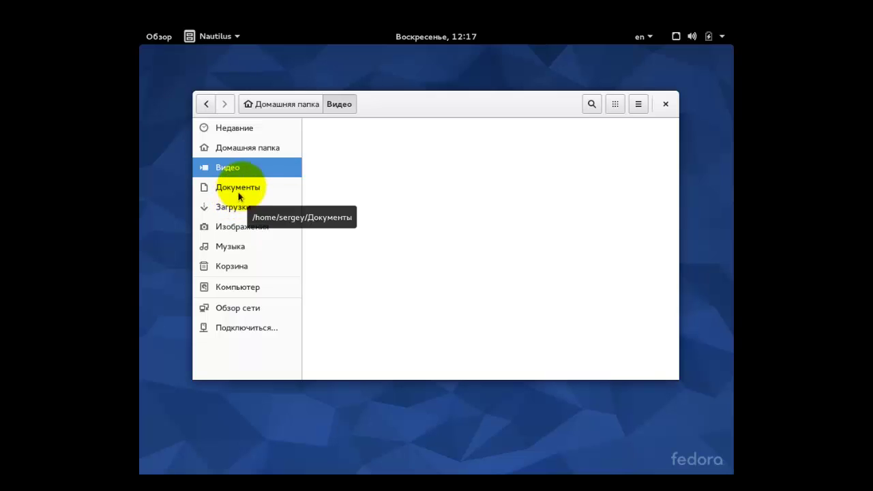
{"action": "left_click", "coordinate": [242, 189]}
{"action": "left_click", "coordinate": [237, 208]}
{"action": "left_click", "coordinate": [240, 228]}
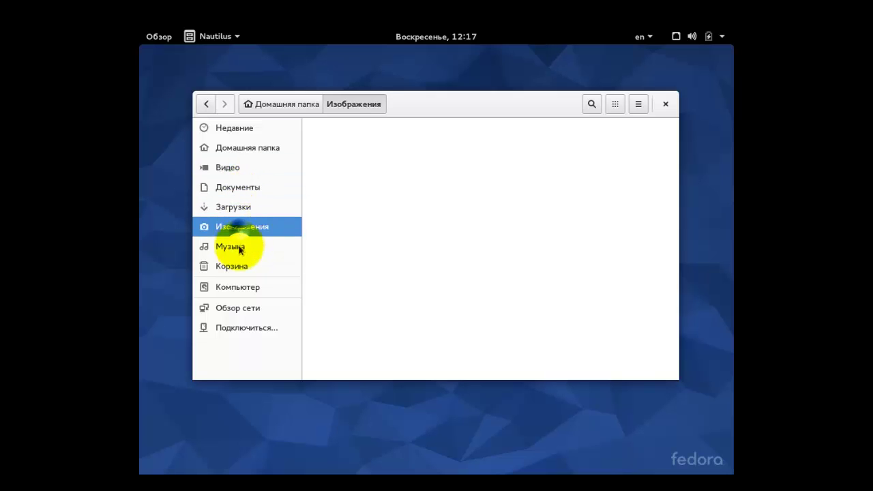
{"action": "left_click", "coordinate": [238, 248]}
{"action": "left_click", "coordinate": [240, 269]}
Browse the root filesystem and network, cancel the connect-to-server form, and close Nautilus.
{"action": "left_click", "coordinate": [240, 290]}
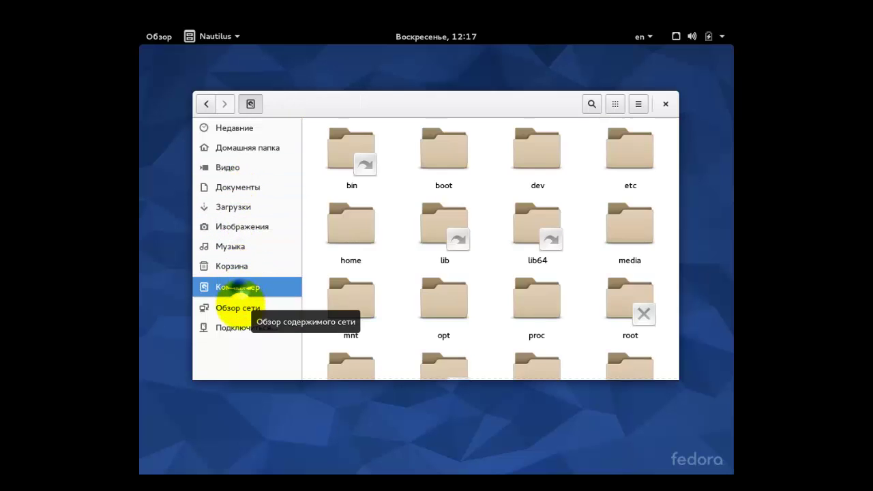
{"action": "left_click", "coordinate": [240, 309]}
{"action": "left_click", "coordinate": [235, 329]}
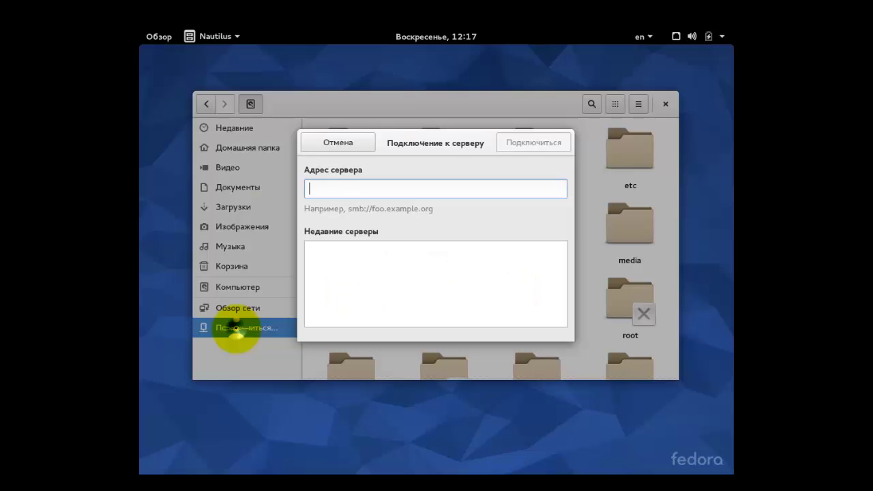
{"action": "left_click", "coordinate": [339, 143]}
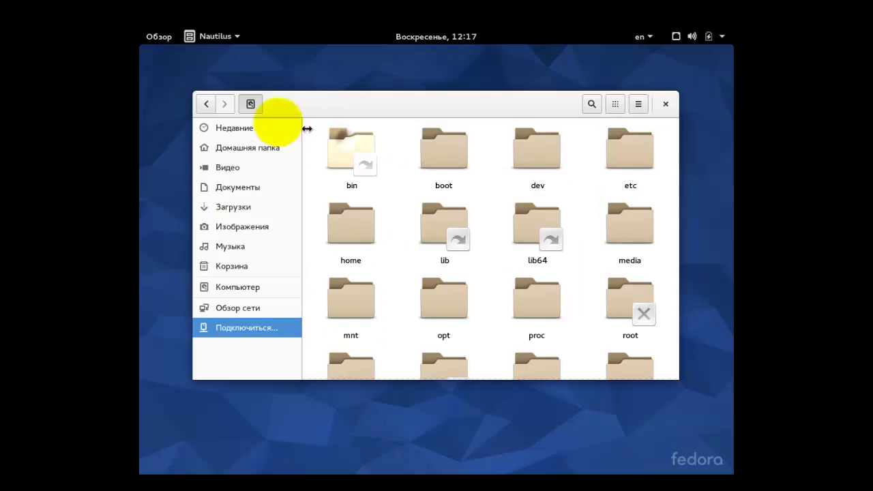
{"action": "left_click", "coordinate": [666, 104]}
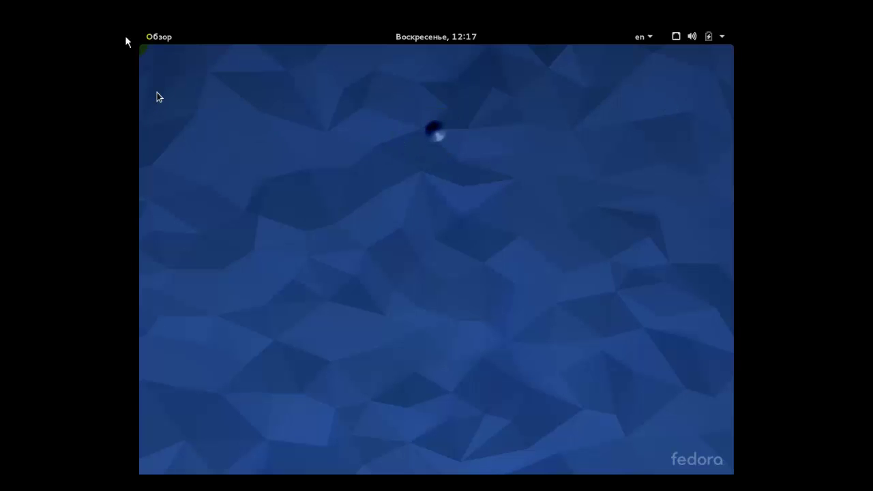
{"action": "left_click", "coordinate": [157, 38]}
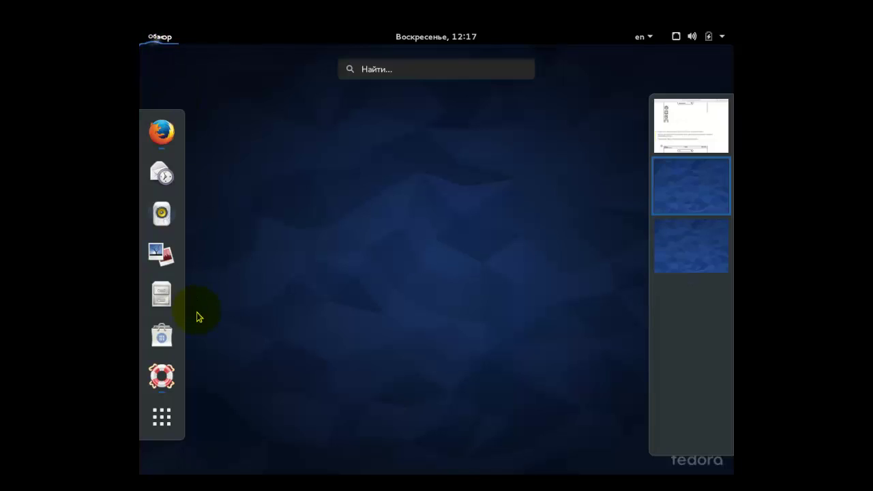
{"action": "left_click", "coordinate": [161, 419]}
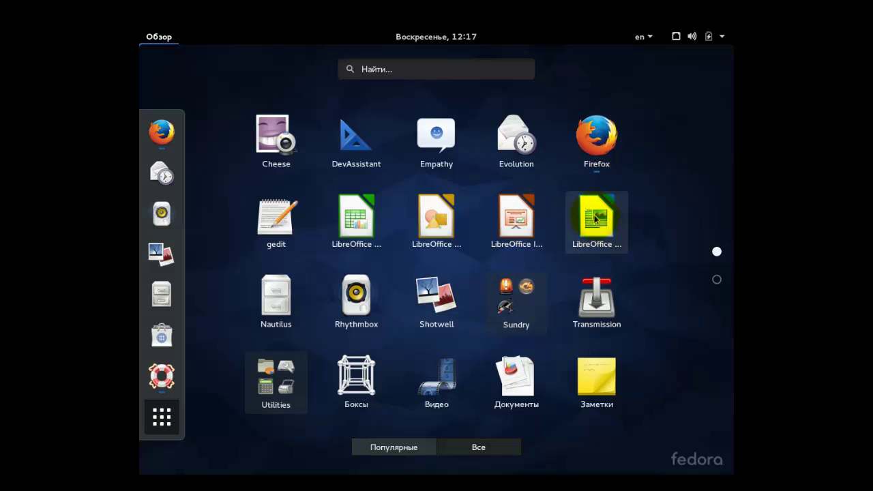
{"action": "left_click", "coordinate": [598, 234]}
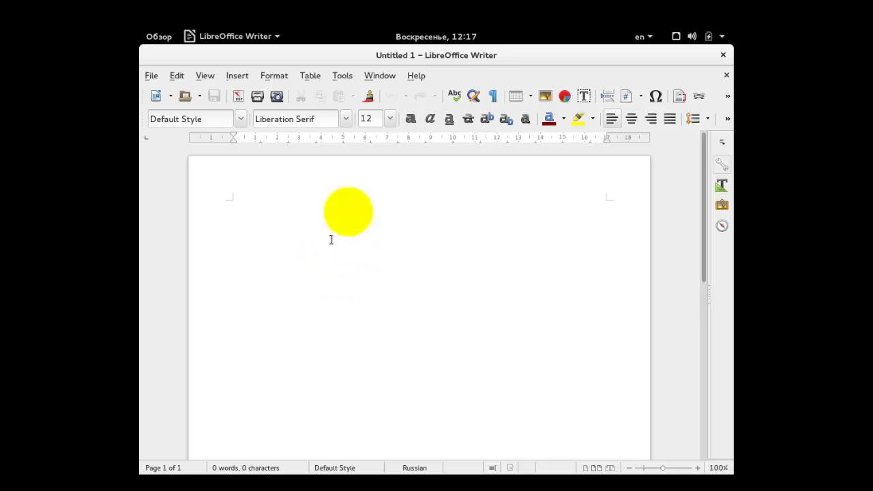
{"action": "scroll", "coordinate": [364, 199], "scroll_direction": "down", "scroll_amount": 1}
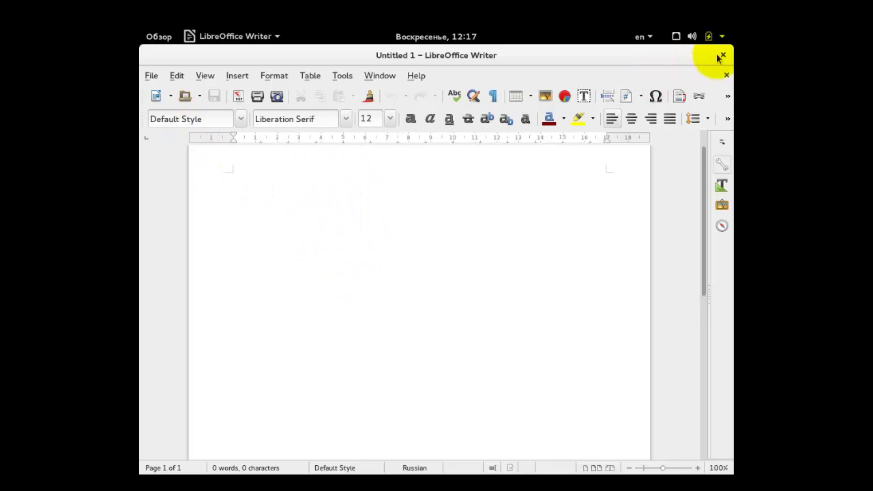
{"action": "scroll", "coordinate": [384, 229], "scroll_direction": "up", "scroll_amount": 1}
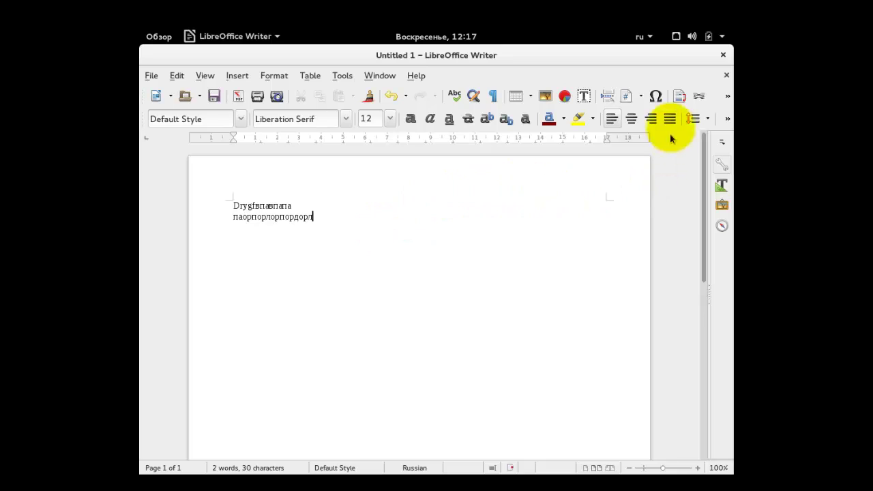
{"action": "left_click", "coordinate": [723, 56]}
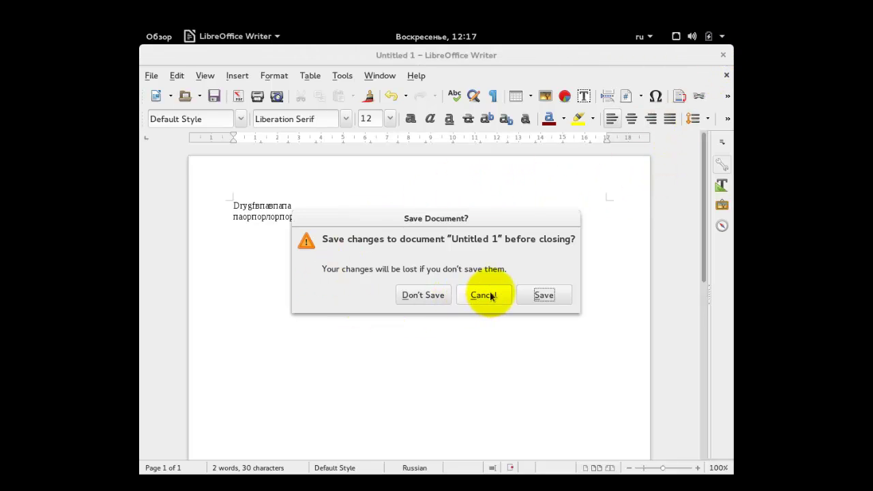
{"action": "left_click", "coordinate": [483, 294]}
{"action": "left_click", "coordinate": [723, 56]}
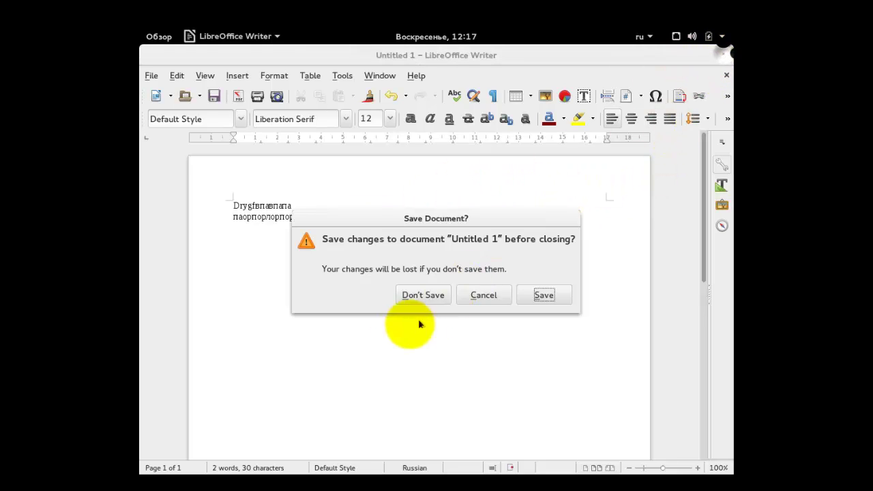
{"action": "left_click", "coordinate": [422, 294]}
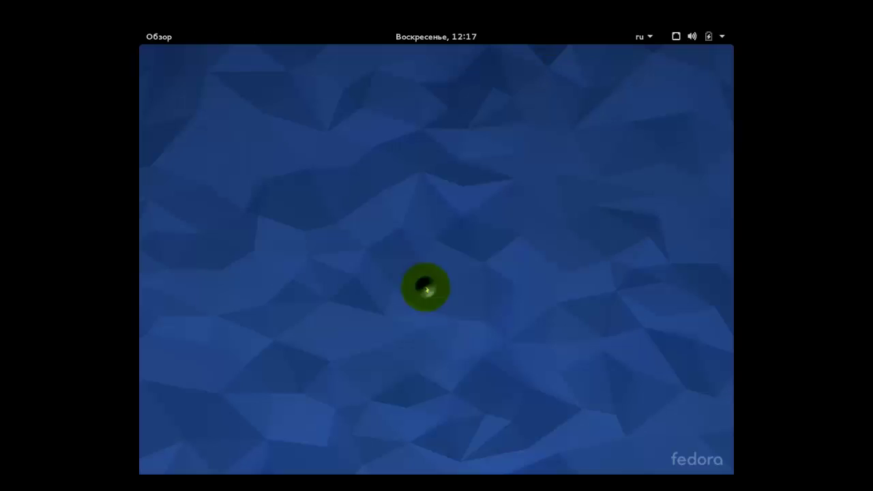
{"action": "left_click", "coordinate": [170, 38]}
{"action": "left_click", "coordinate": [164, 417]}
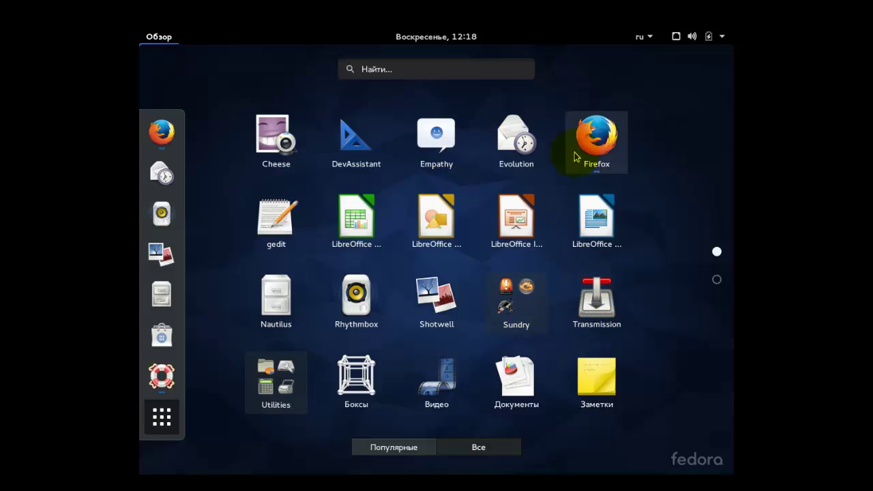
{"action": "scroll", "coordinate": [517, 245], "scroll_direction": "down", "scroll_amount": 1}
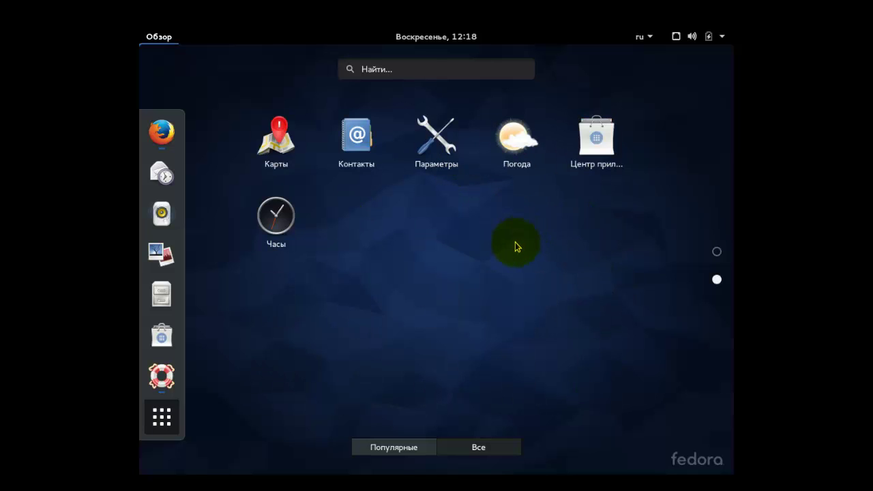
{"action": "left_click", "coordinate": [277, 135]}
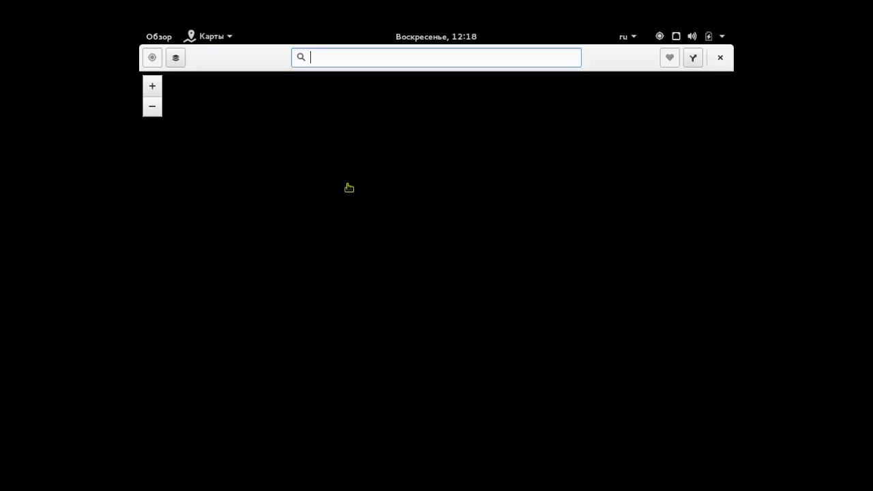
{"action": "left_click_drag", "start_coordinate": [348, 188], "coordinate": [283, 306]}
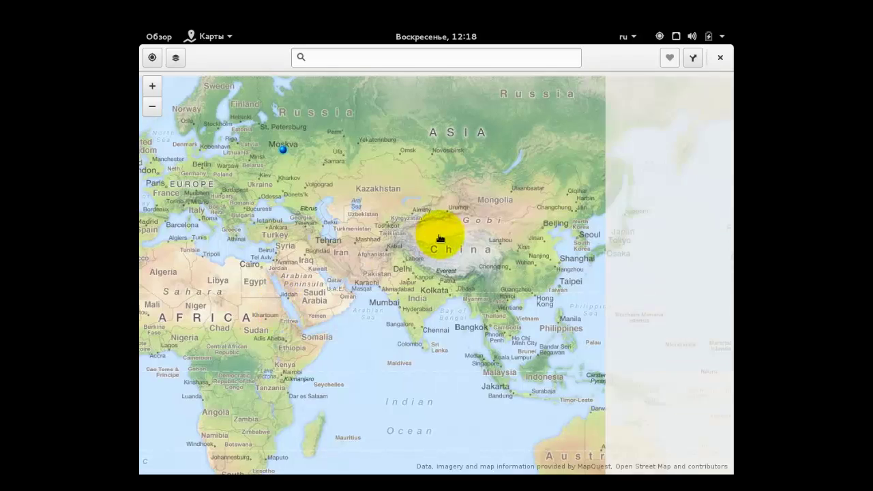
{"action": "left_click_drag", "start_coordinate": [394, 230], "coordinate": [364, 241]}
{"action": "left_click", "coordinate": [150, 58]}
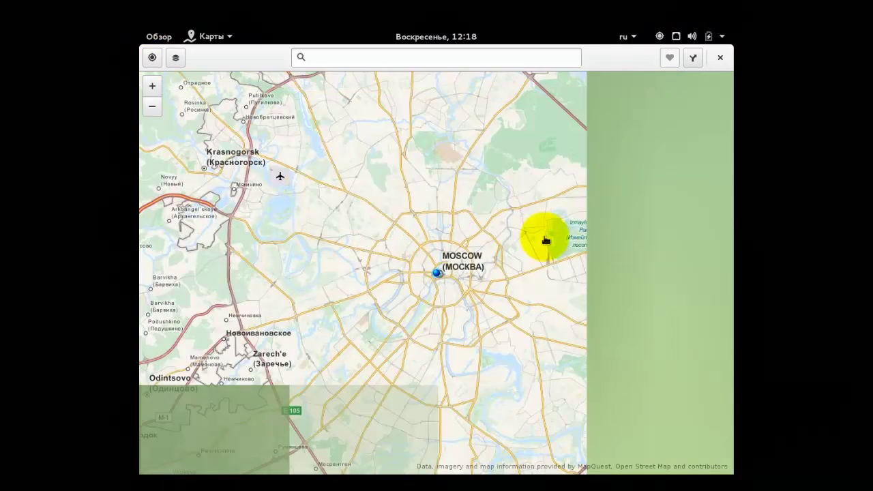
{"action": "left_click", "coordinate": [720, 57]}
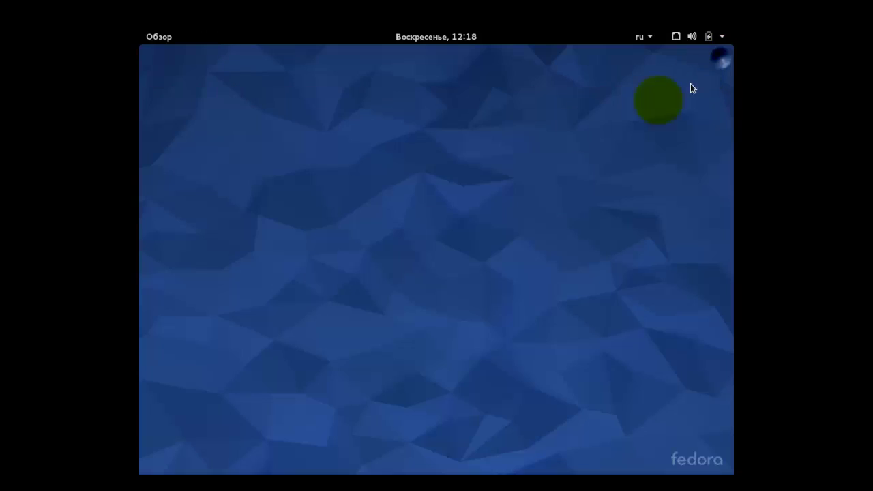